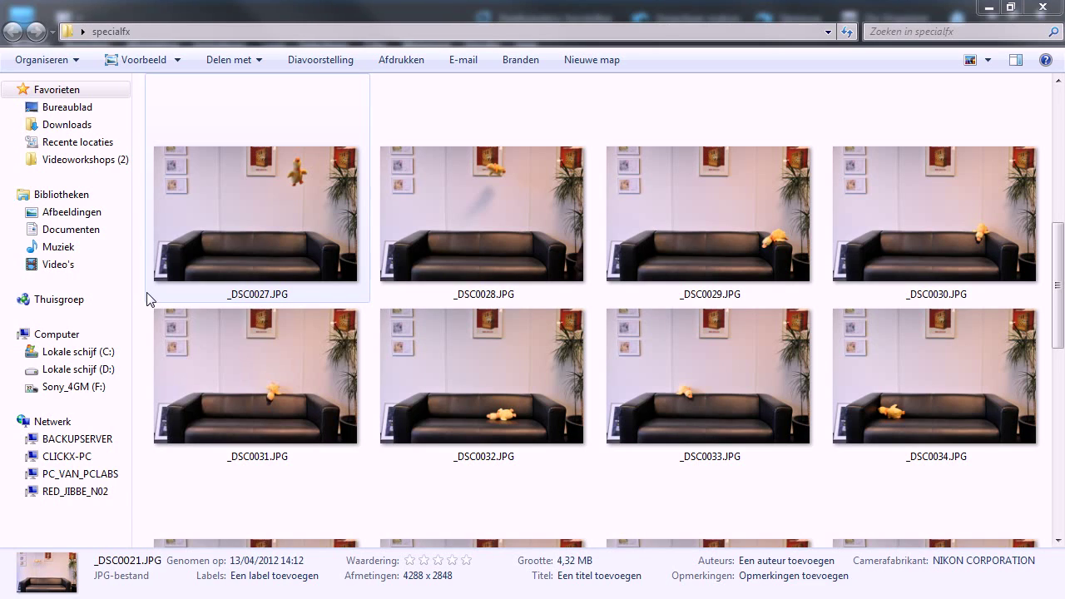
- Open _DSC0027.JPG in Windows Photo Viewer and step through each following shot
double_click(257, 259)
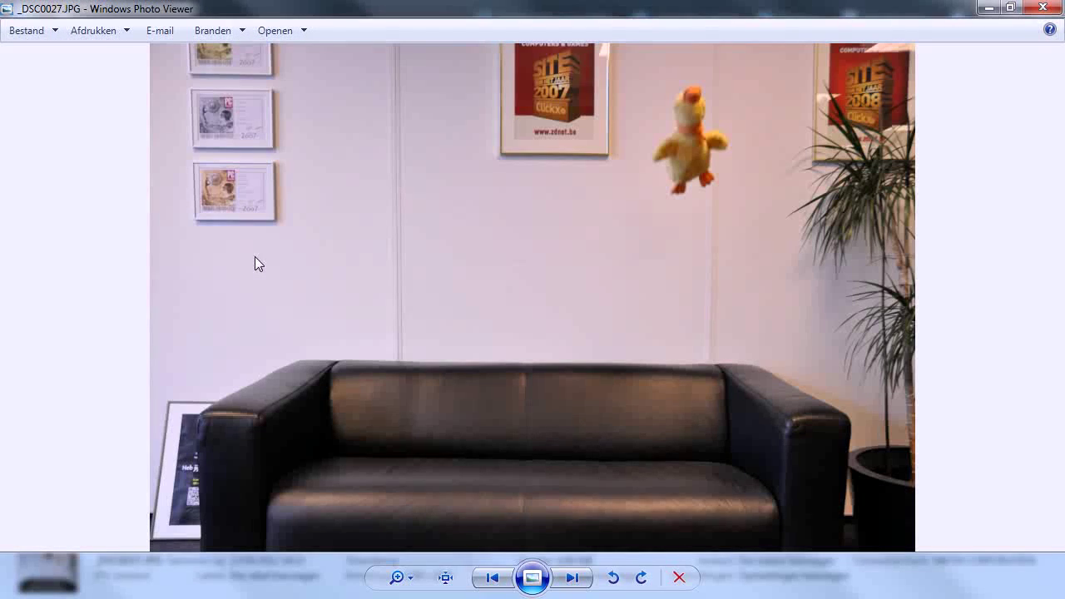
left_click(573, 578)
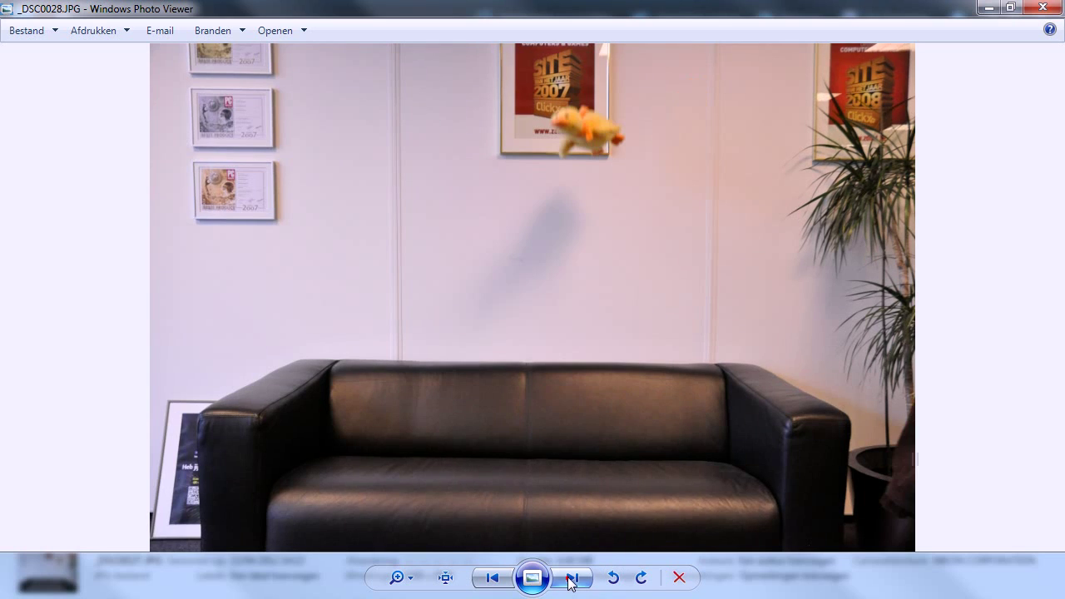
left_click(572, 578)
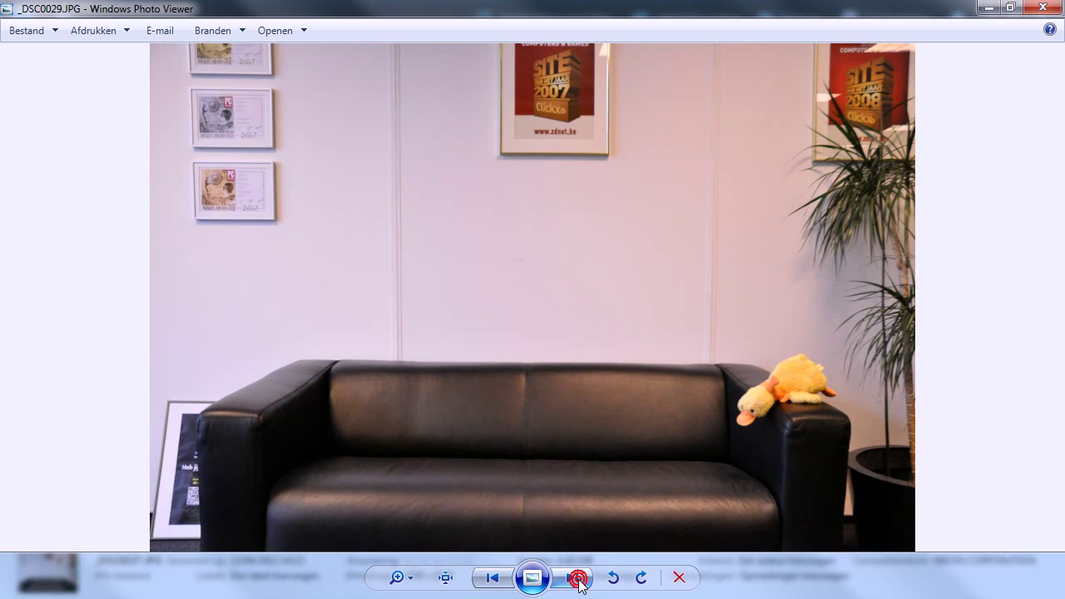
left_click(574, 578)
left_click(579, 581)
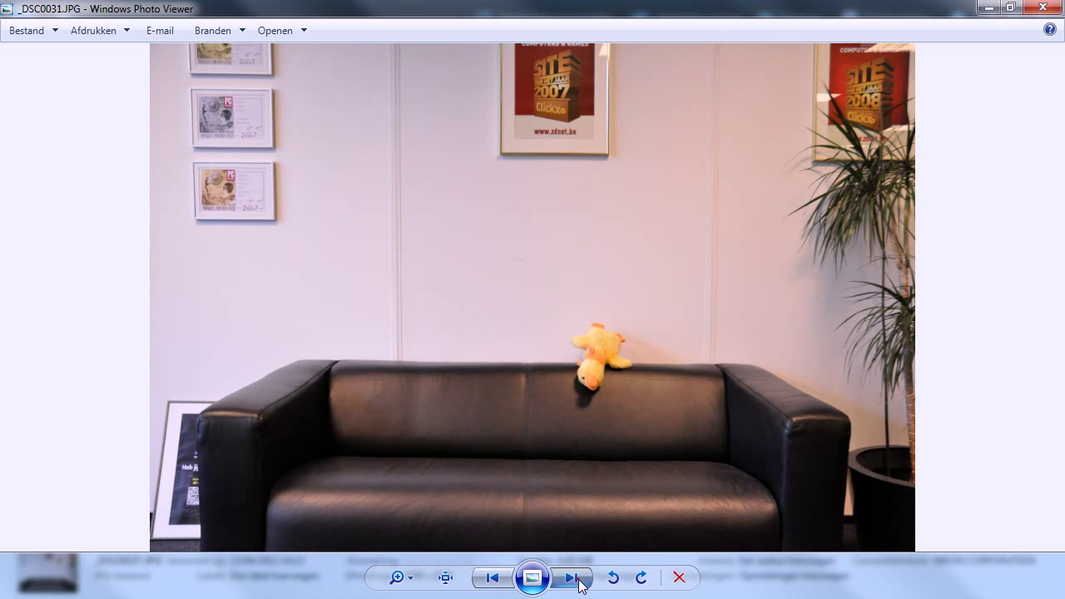
left_click(579, 581)
left_click(574, 579)
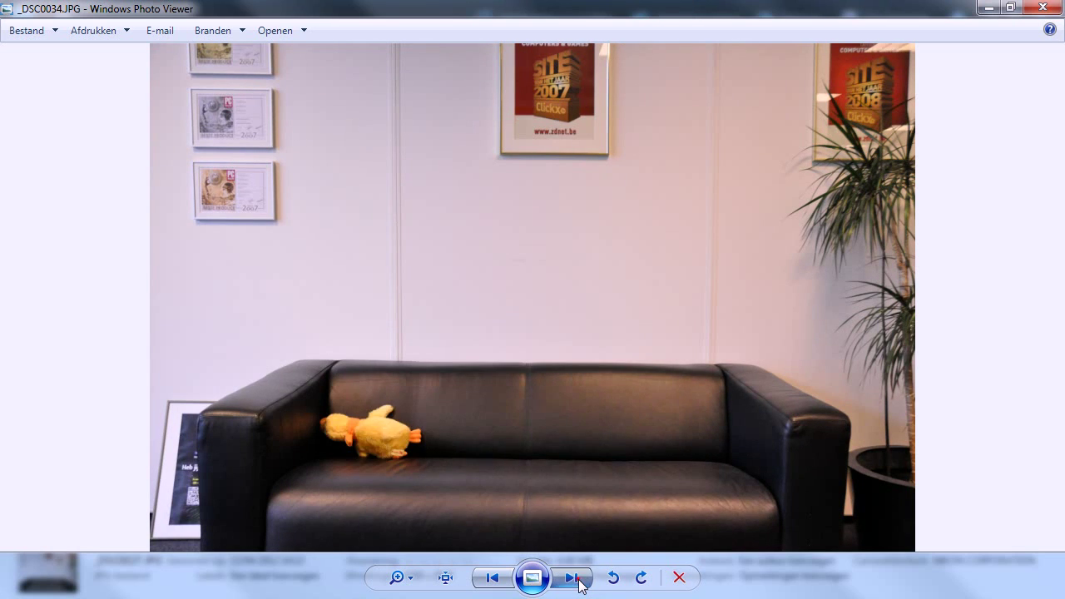
left_click(574, 578)
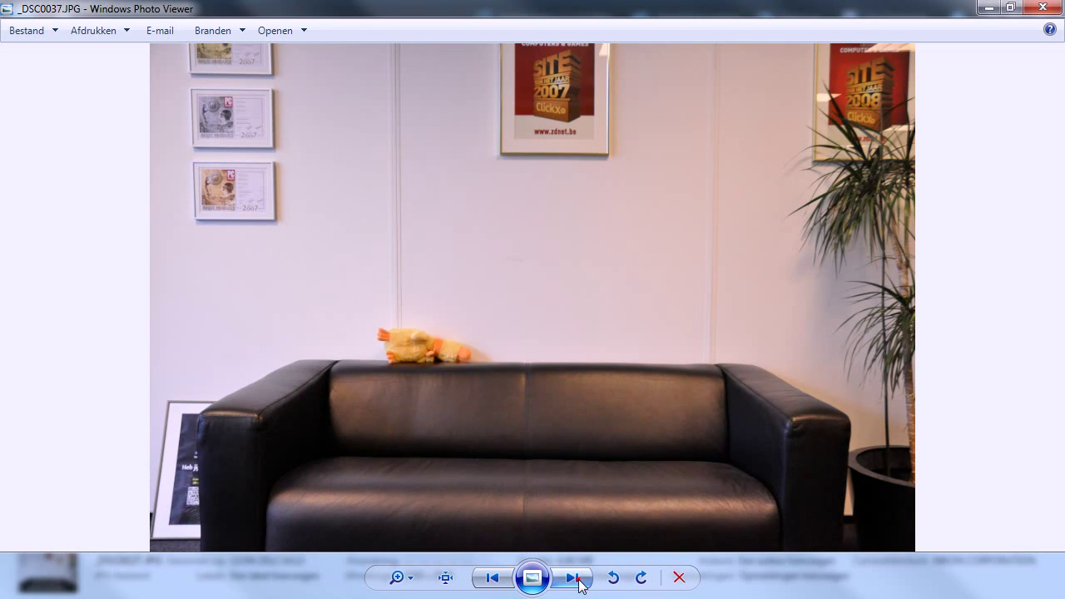
left_click(576, 578)
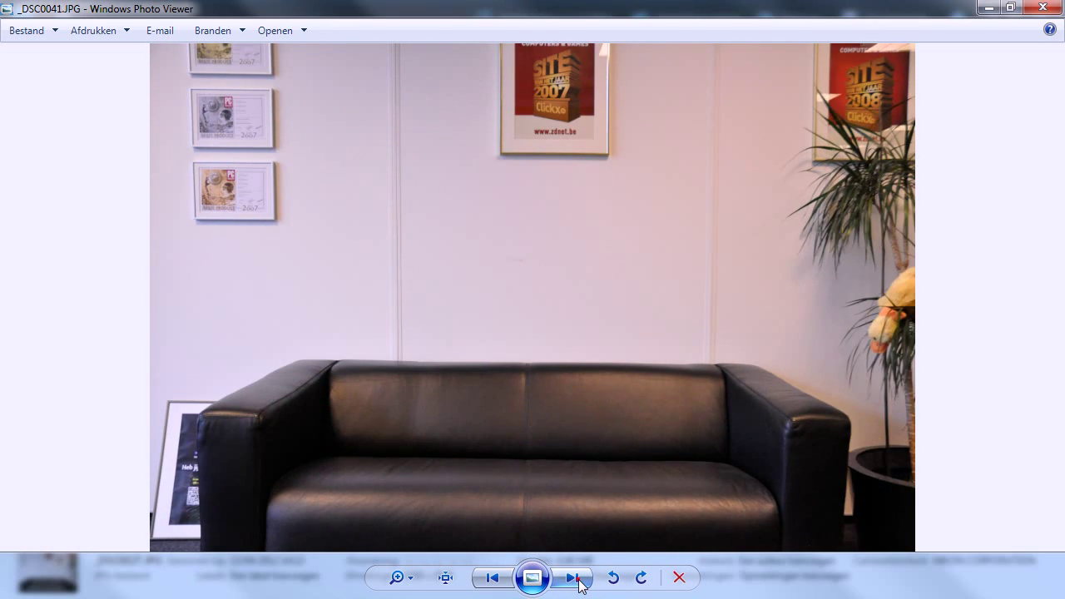
left_click(576, 578)
left_click(576, 578)
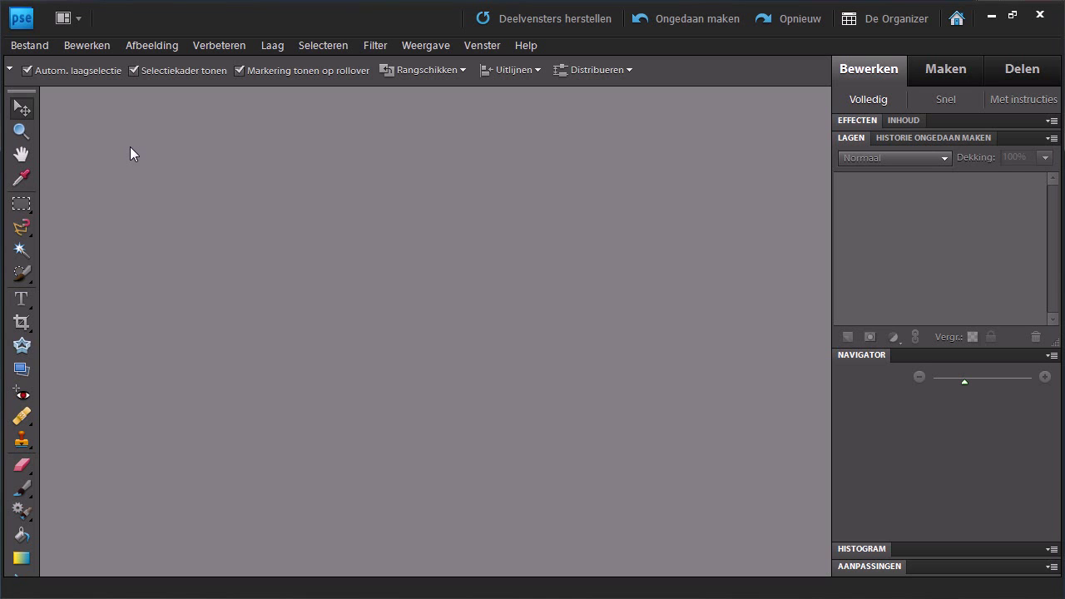
- Open _DSC0017.JPG from the specialfx folder as the base sofa photo
left_click(40, 43)
left_click(61, 79)
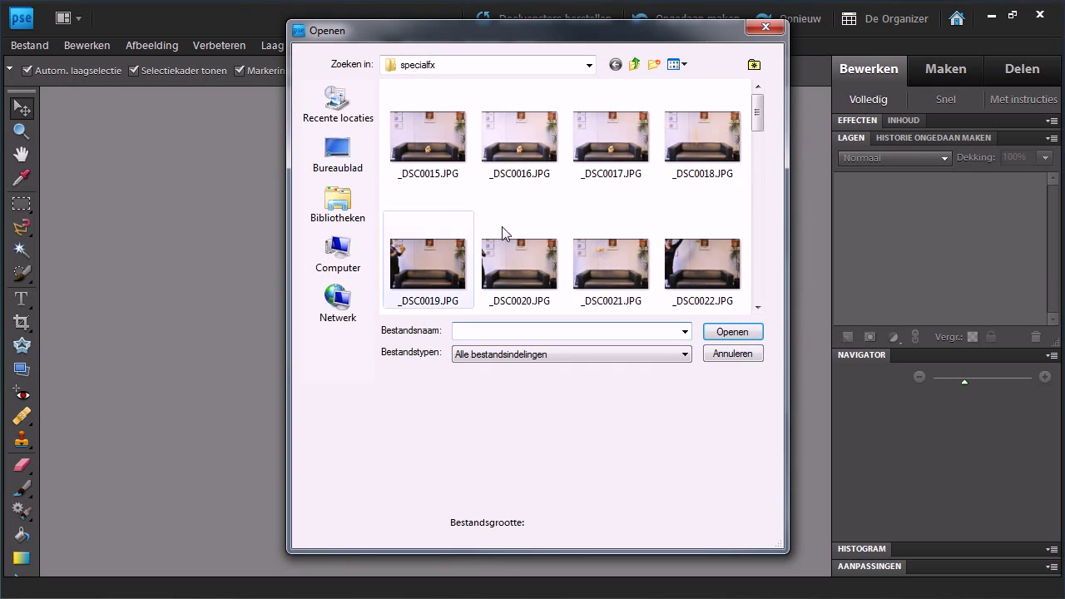
left_click(414, 156)
left_click(606, 158)
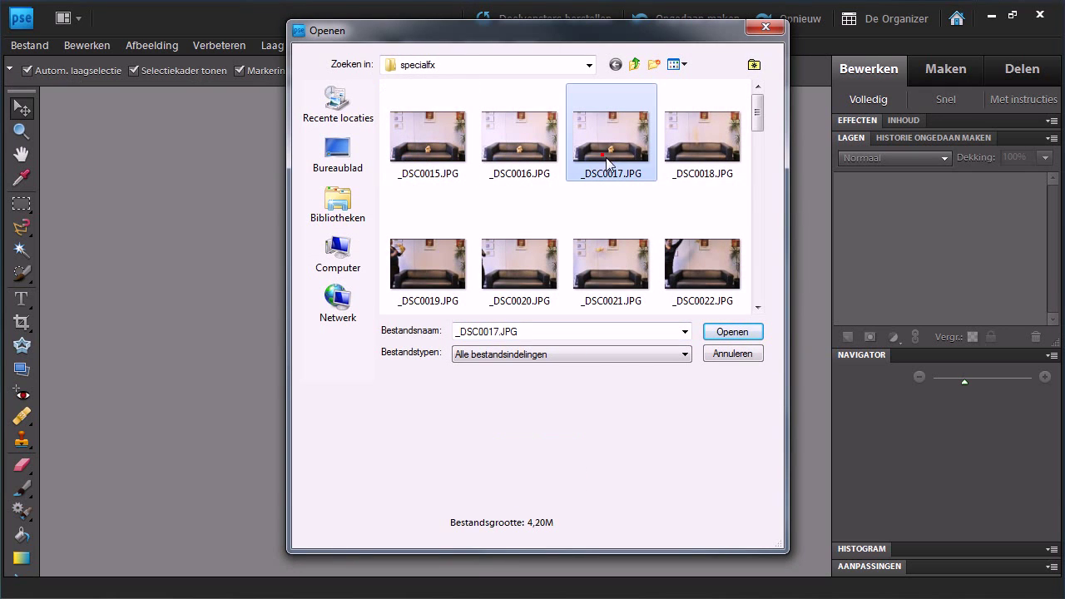
left_click(731, 335)
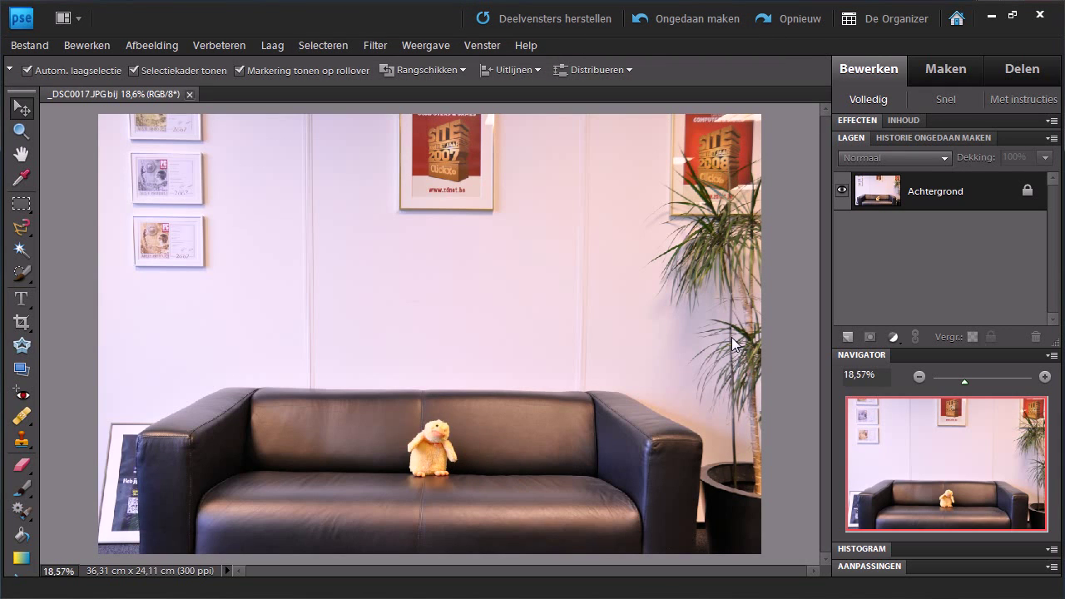
left_click(36, 44)
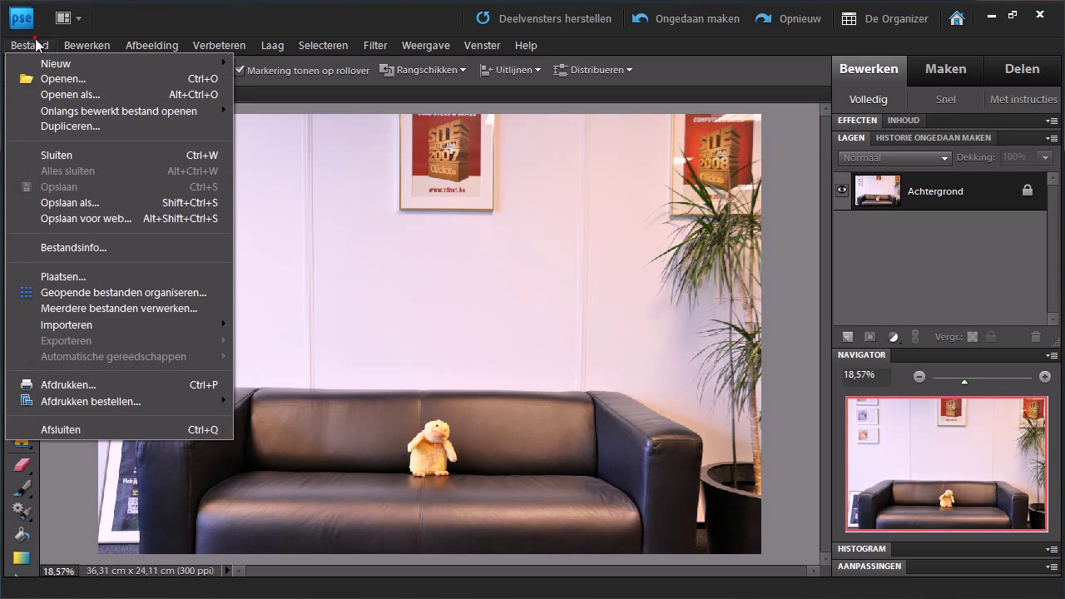
- Place _DSC0021.JPG and _DSC0024.JPG as full-size layers over the sofa photo
left_click(87, 276)
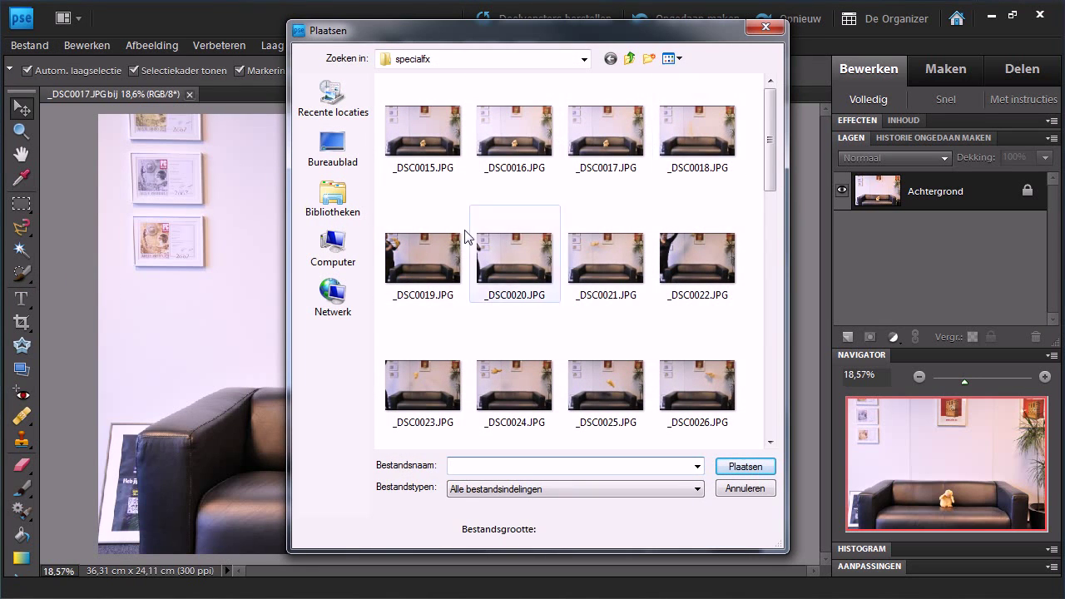
left_click(620, 266)
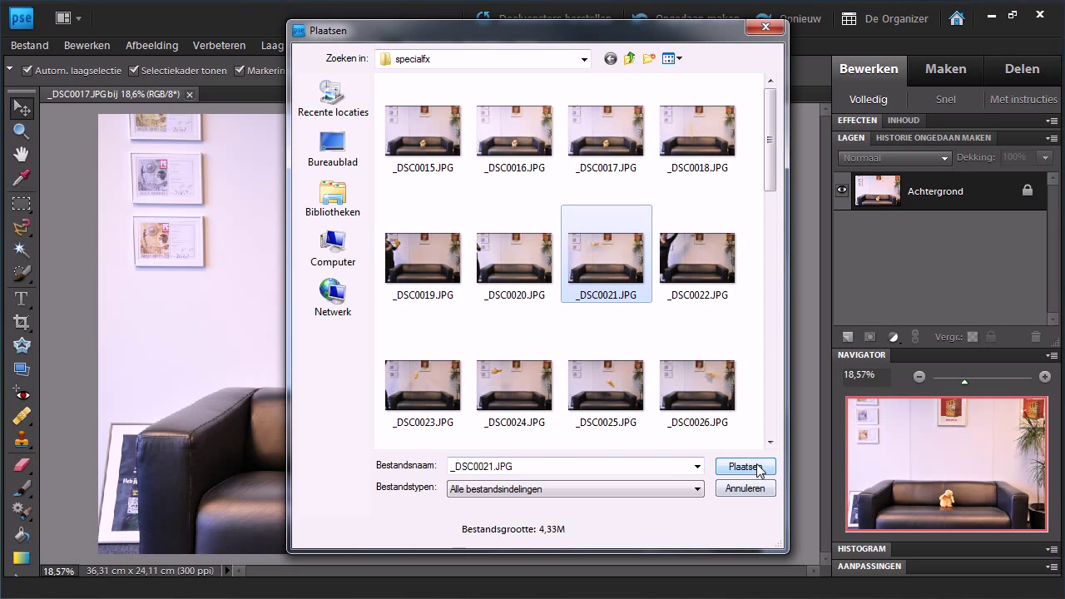
left_click(755, 465)
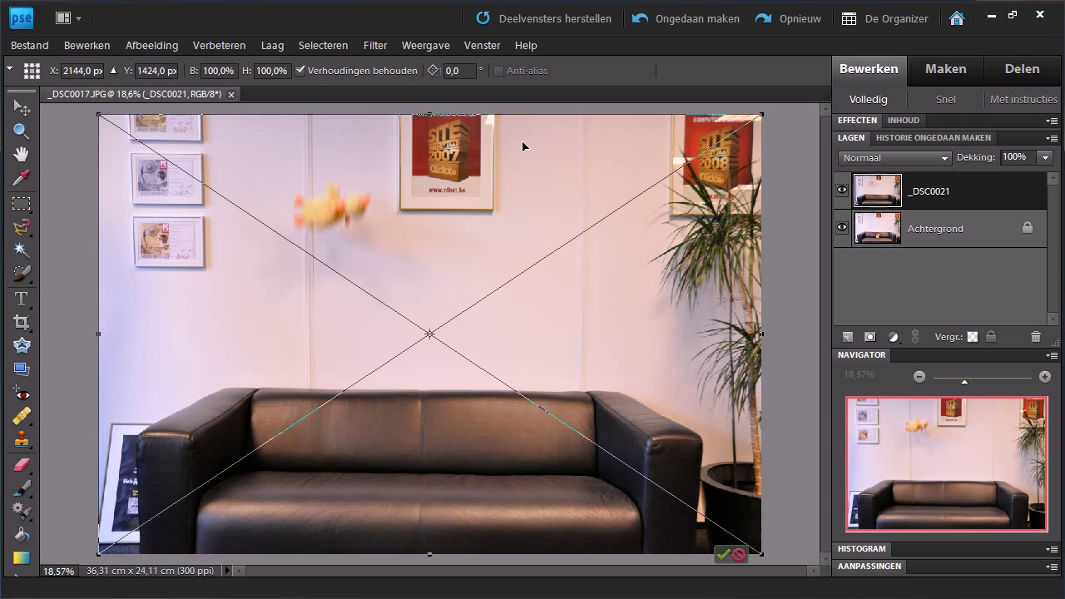
left_click(723, 554)
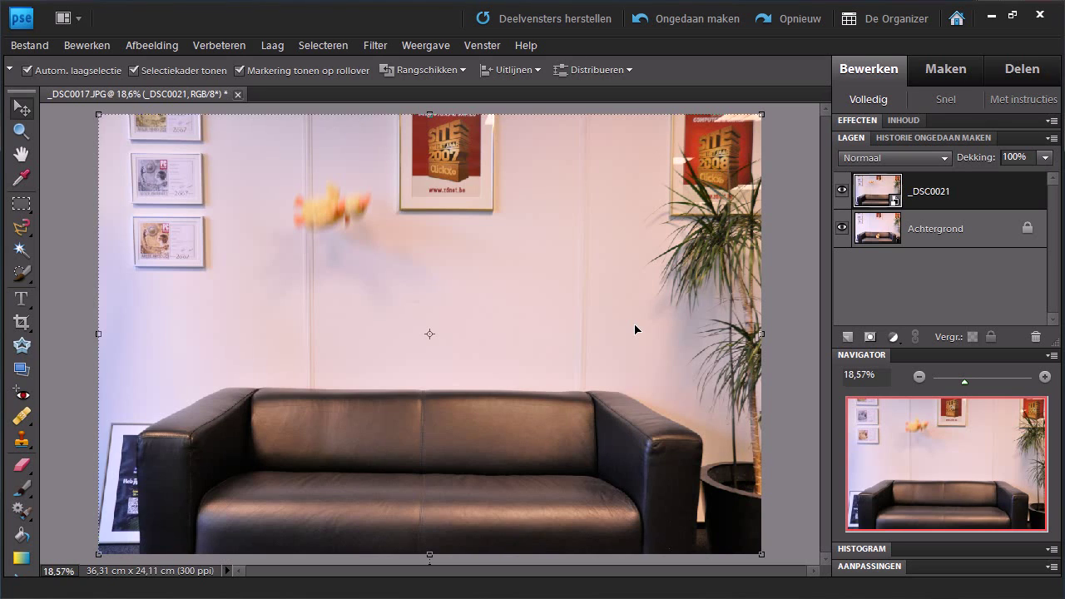
left_click(28, 45)
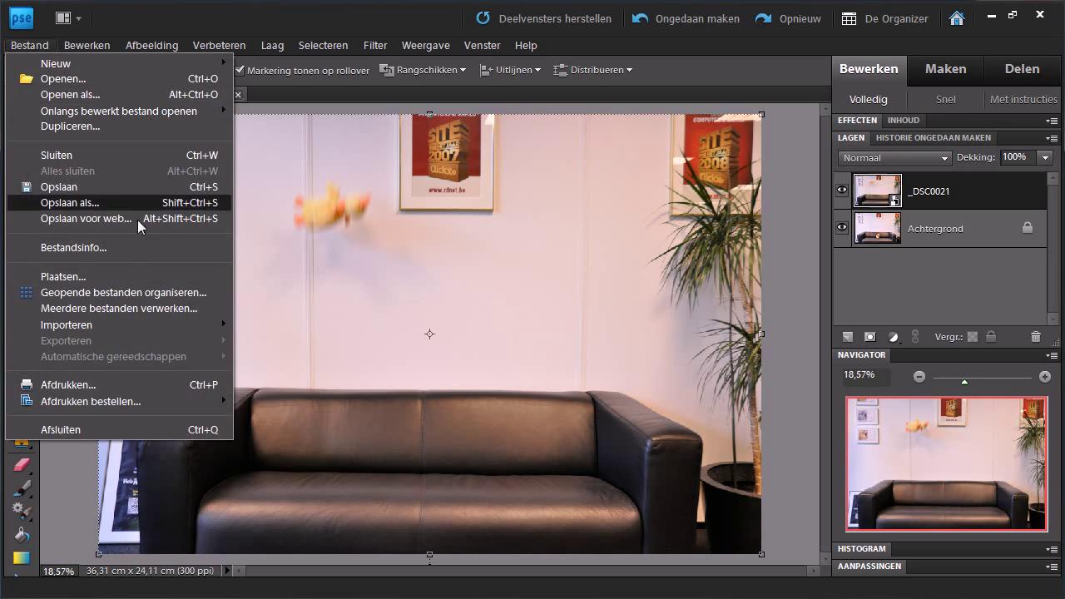
left_click(130, 277)
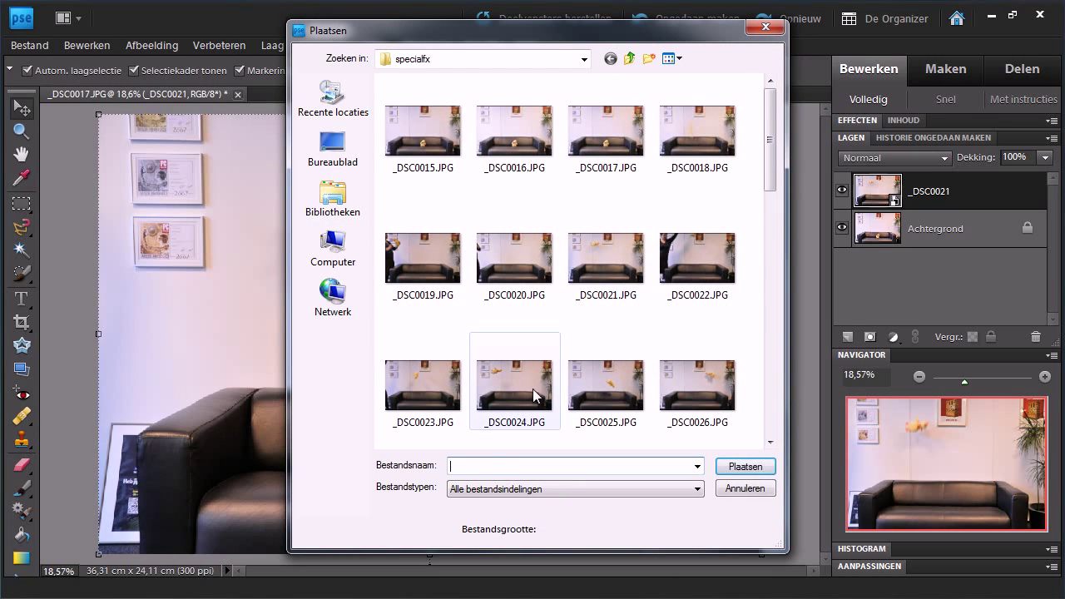
left_click(524, 385)
left_click(745, 466)
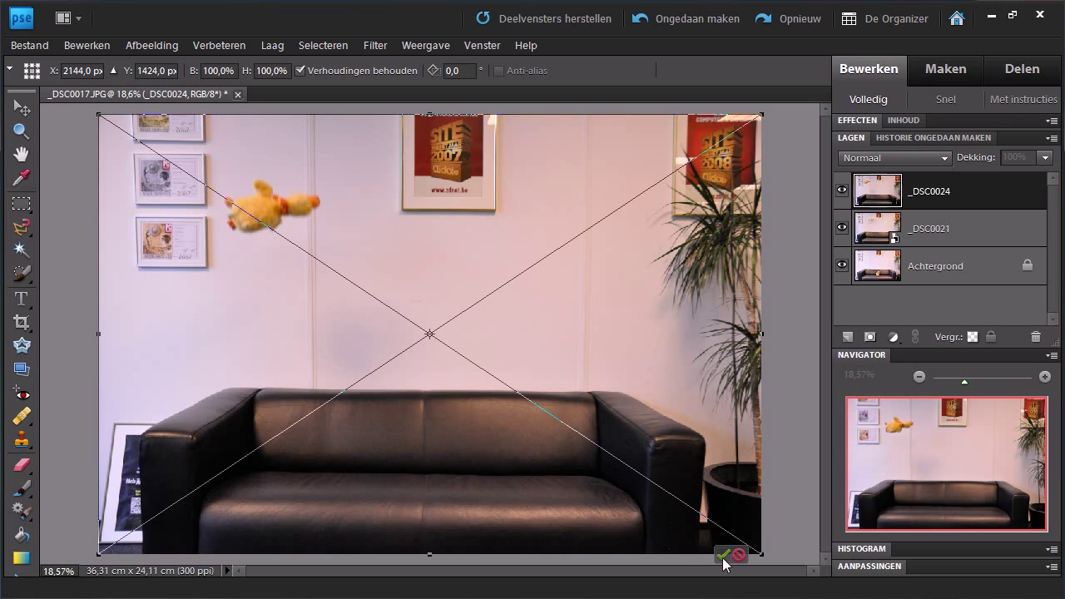
left_click(722, 554)
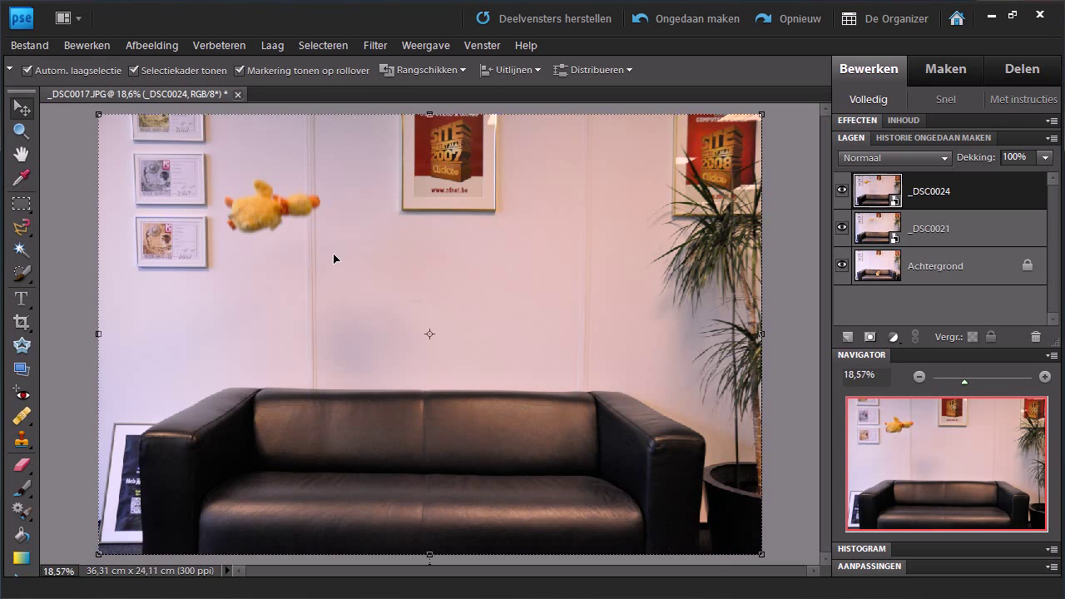
- Place _DSC0026.JPG as a third full-size flying-duck layer
left_click(29, 45)
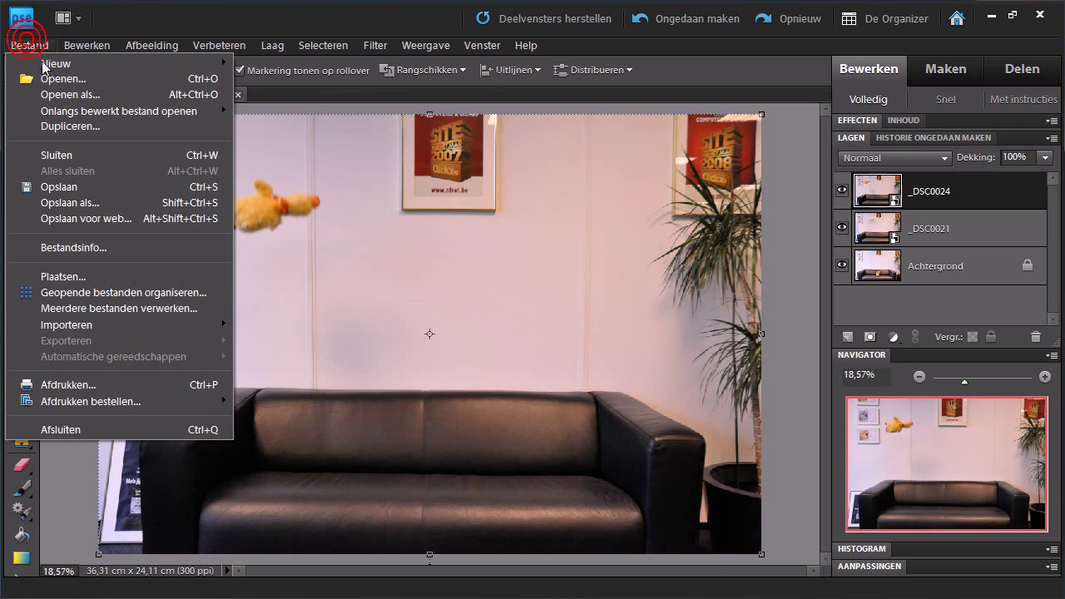
left_click(63, 276)
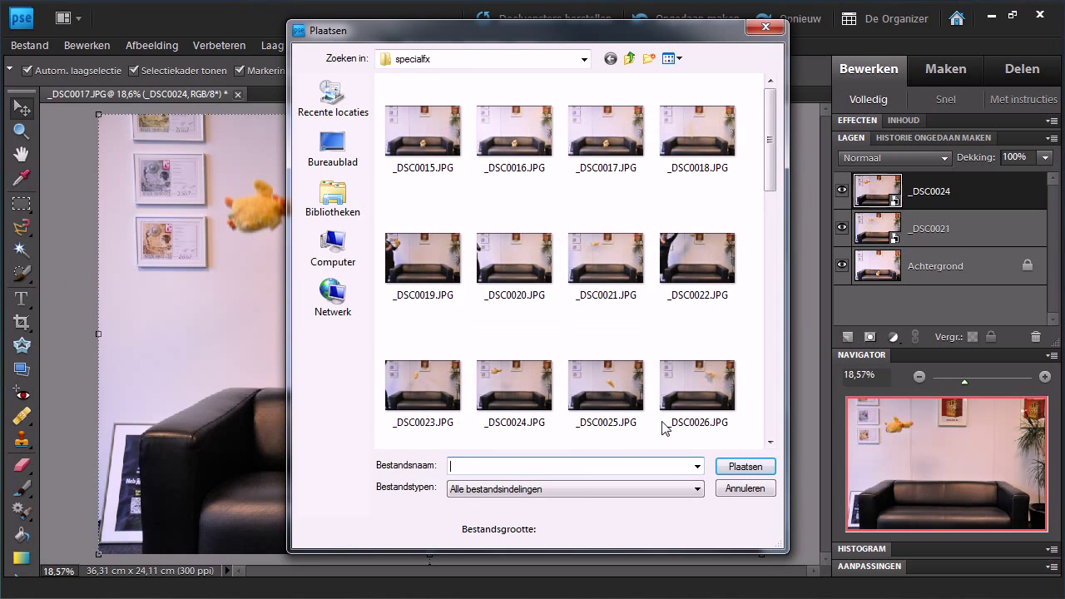
left_click(707, 421)
left_click(744, 466)
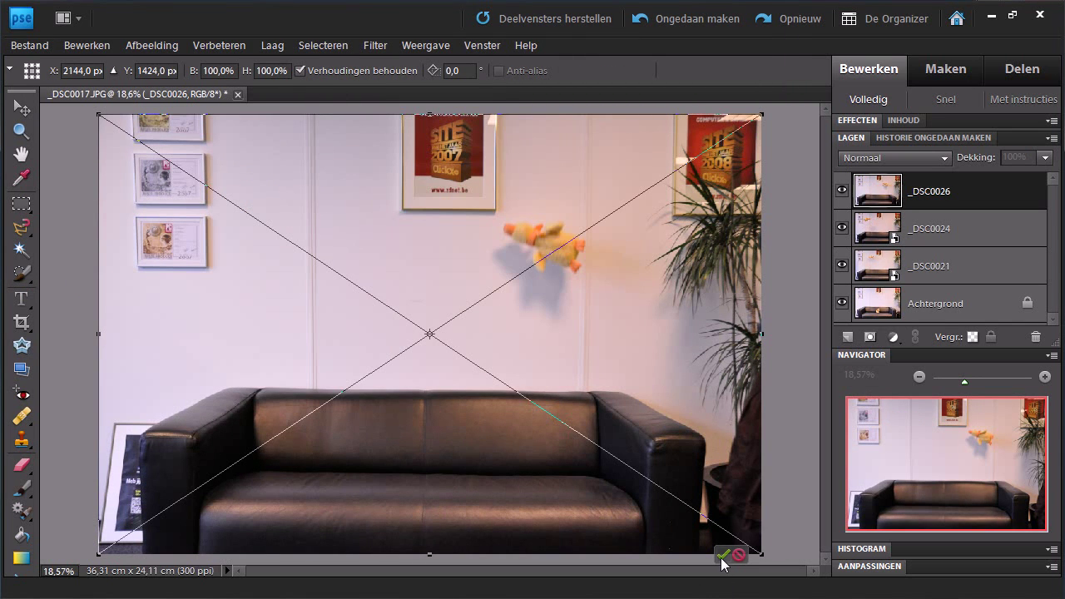
left_click(721, 555)
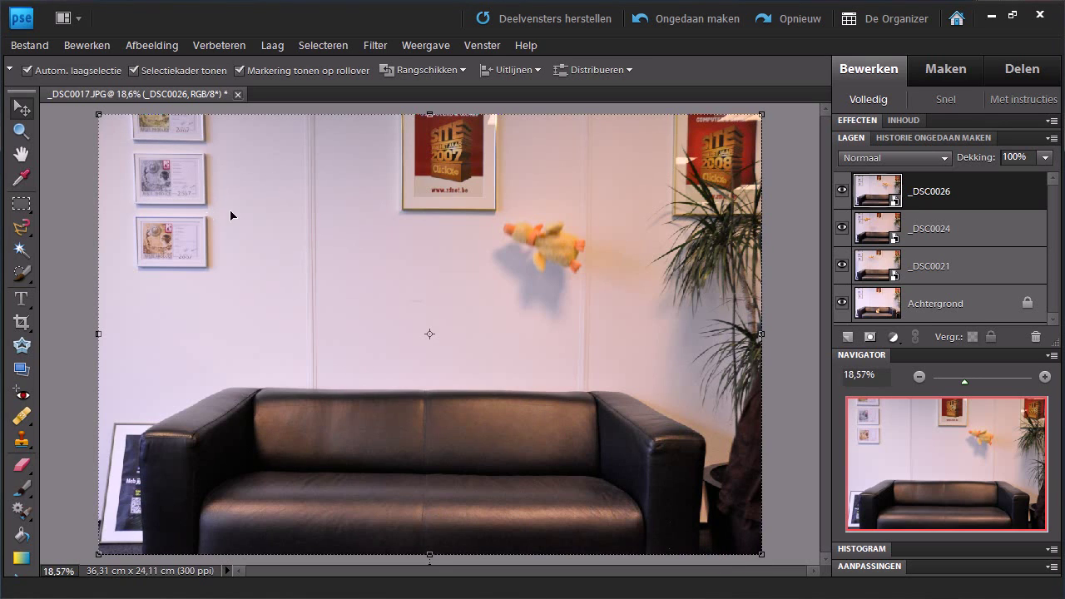
left_click(22, 272)
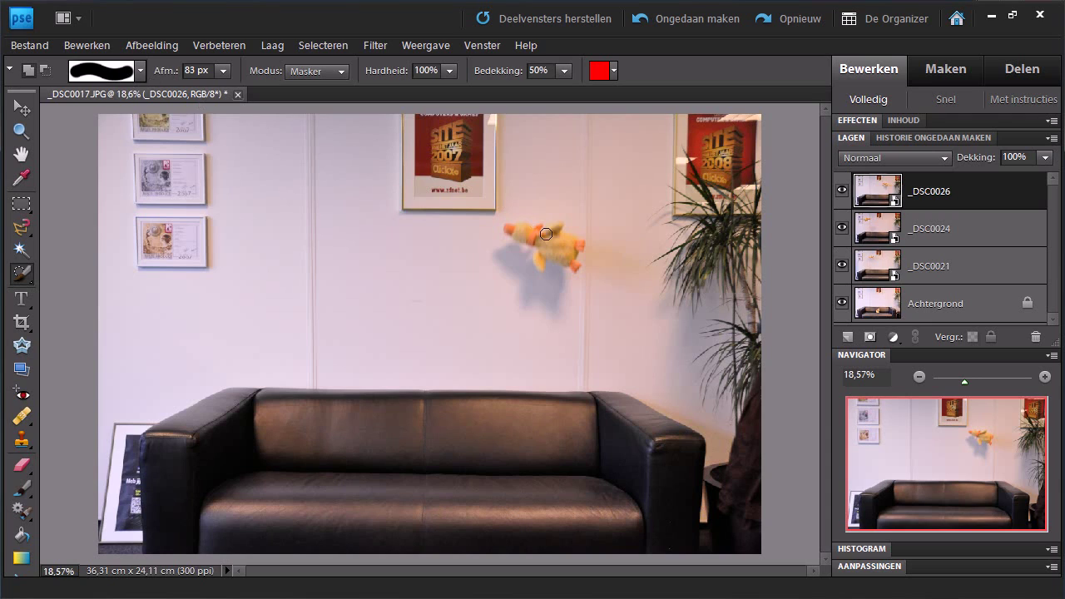
- Simplify _DSC0026 and mask its right flying duck with a 330 px selection brush, then deselect
left_click(223, 71)
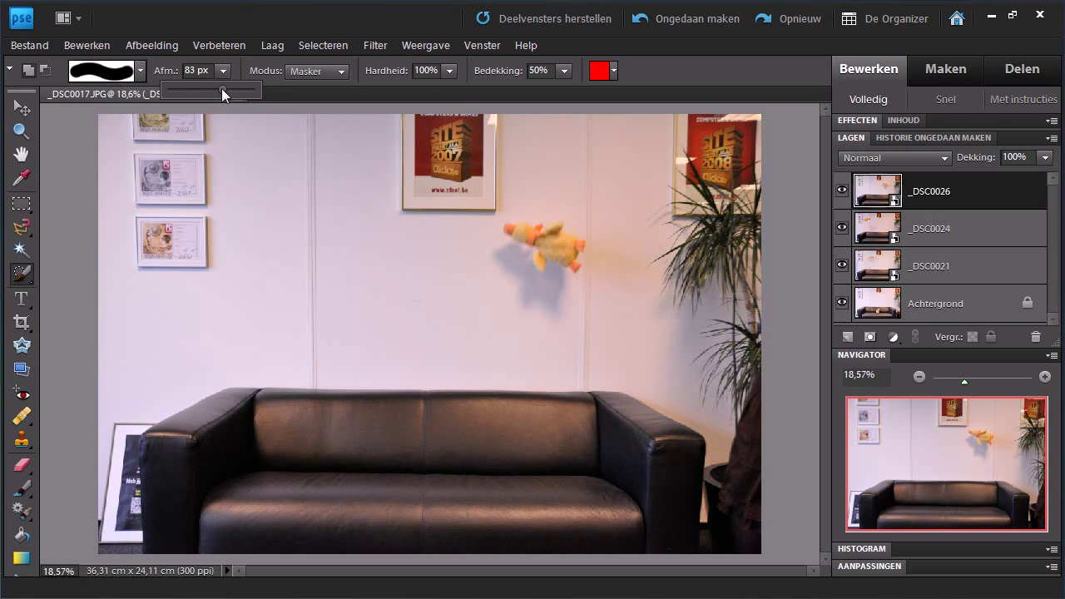
left_click_drag(221, 88, 233, 88)
left_click(520, 237)
left_click(509, 252)
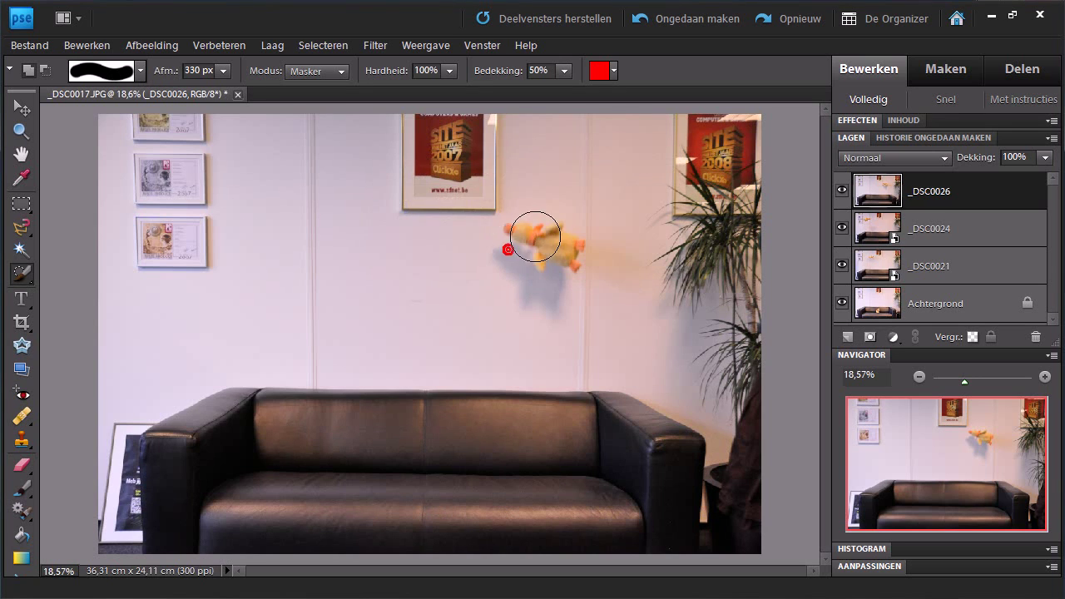
left_click(518, 233)
mouse_move(518, 233)
left_mouse_down()
mouse_move(523, 222)
mouse_move(563, 258)
mouse_move(515, 259)
mouse_move(542, 302)
mouse_move(560, 278)
left_mouse_up()
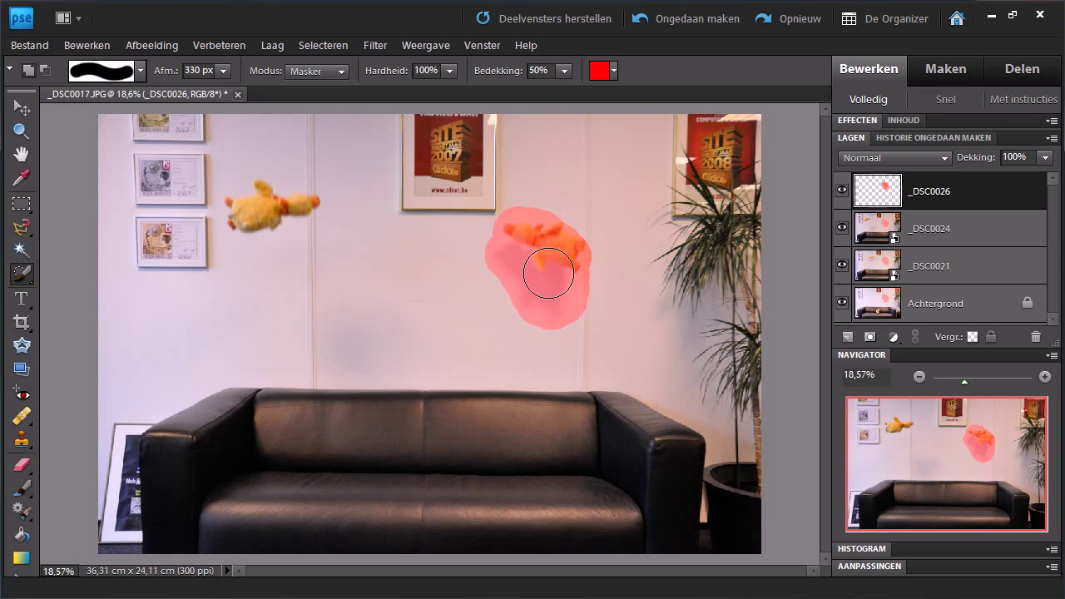
left_click(22, 203)
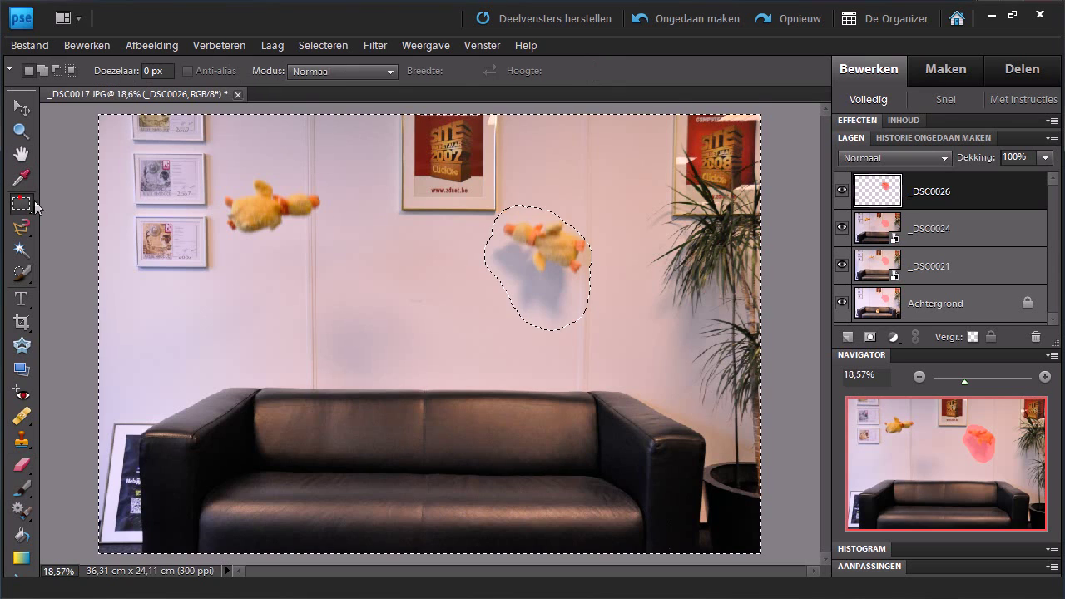
left_click(376, 305)
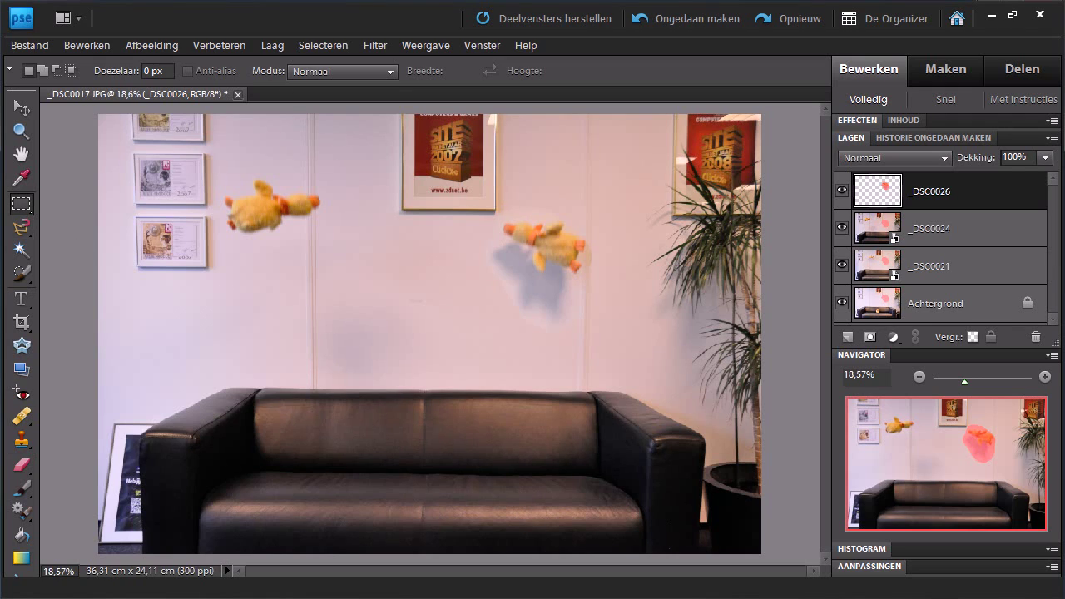
- On simplified _DSC0024, mask the left flying duck and a wall-shadow patch, deleting everything else
left_click(22, 274)
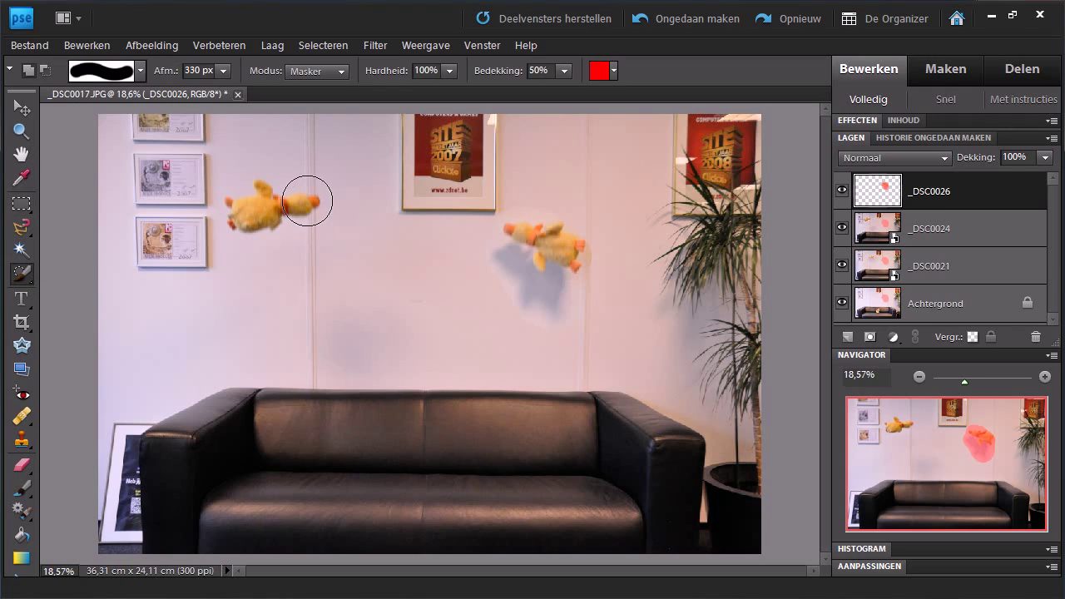
left_click_drag(320, 200, 252, 224)
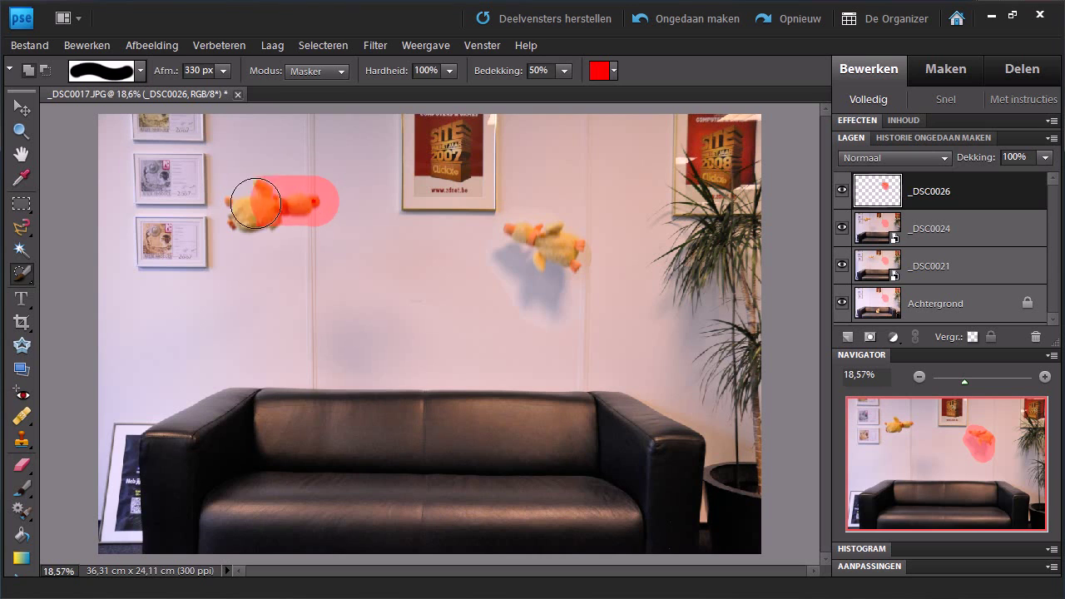
left_click(936, 231)
left_click(292, 203)
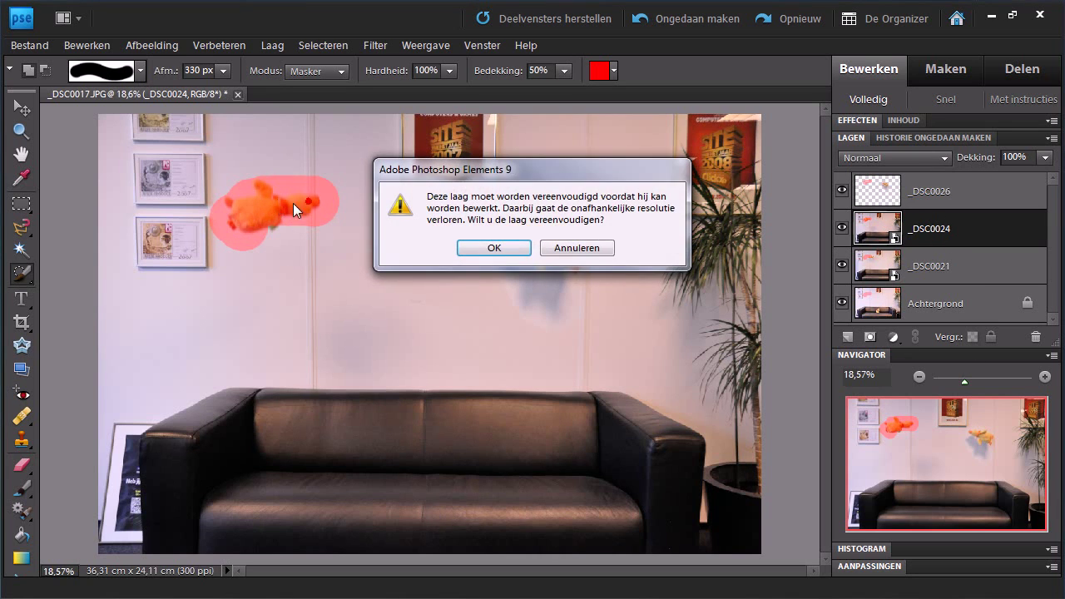
left_click(497, 244)
left_click_drag(238, 202, 285, 209)
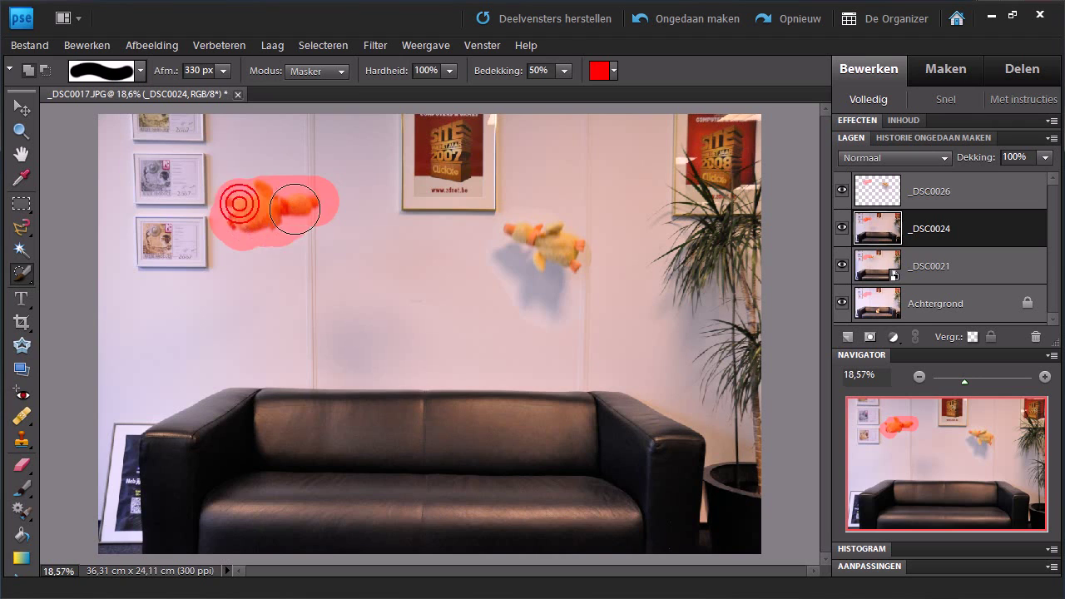
mouse_move(351, 317)
left_mouse_down()
mouse_move(357, 352)
mouse_move(349, 324)
left_mouse_up()
key("Delete")
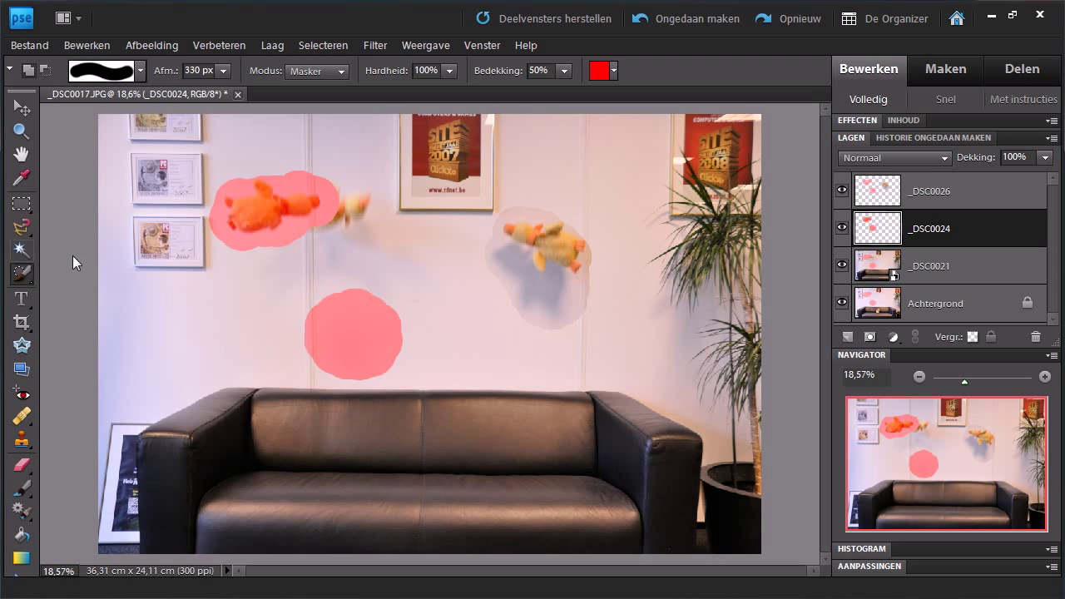
left_click(21, 203)
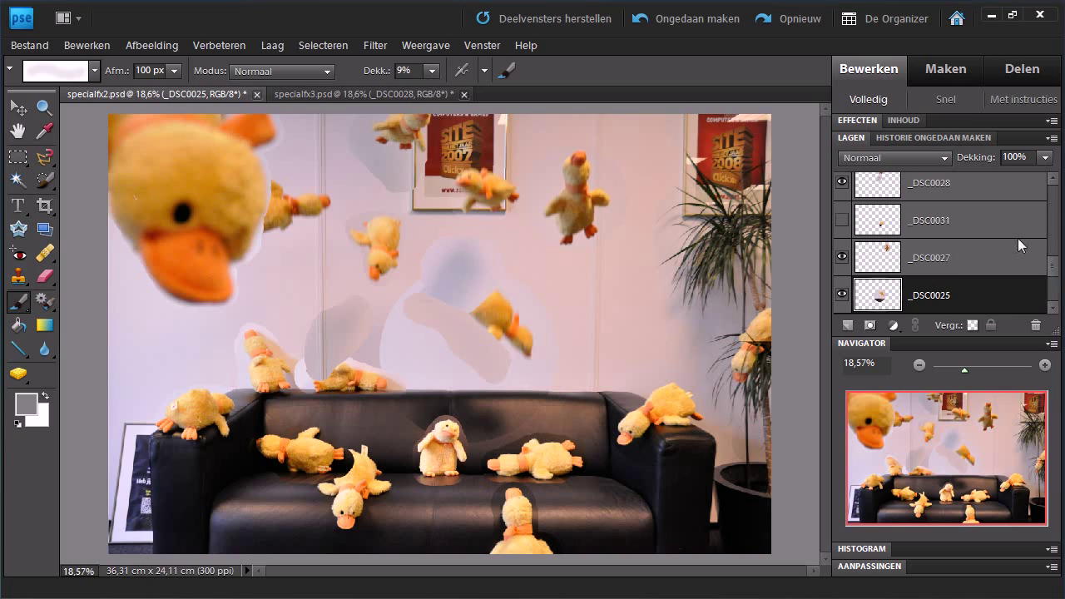
- Toggle the _DSC0031 and _DSC0027 duck layers to compare, then switch to specialfx3.psd
left_click(842, 223)
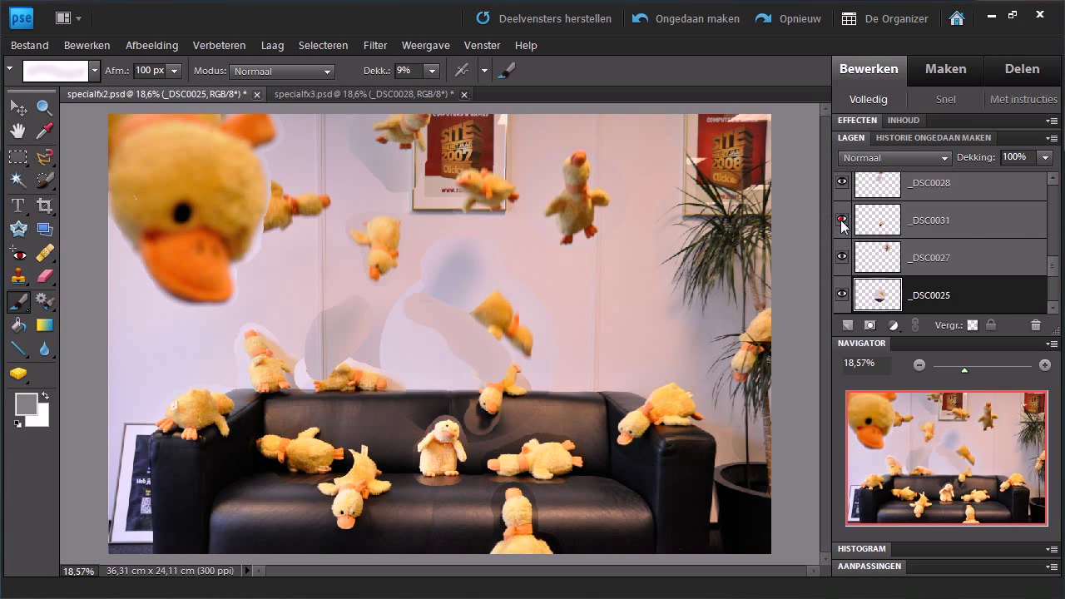
left_click(842, 223)
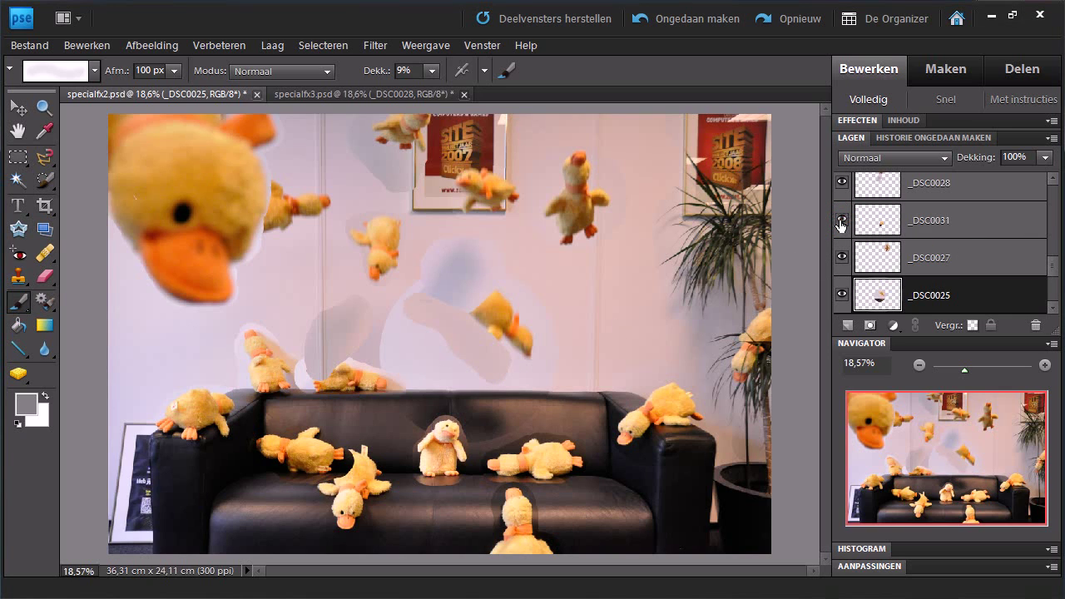
left_click(842, 223)
left_click(845, 258)
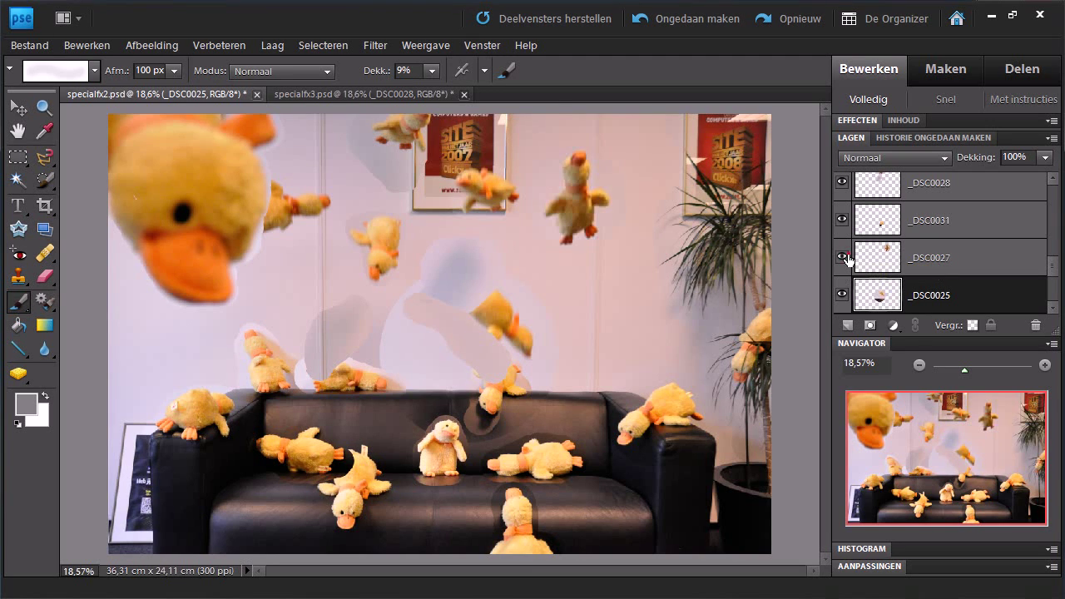
left_click(384, 96)
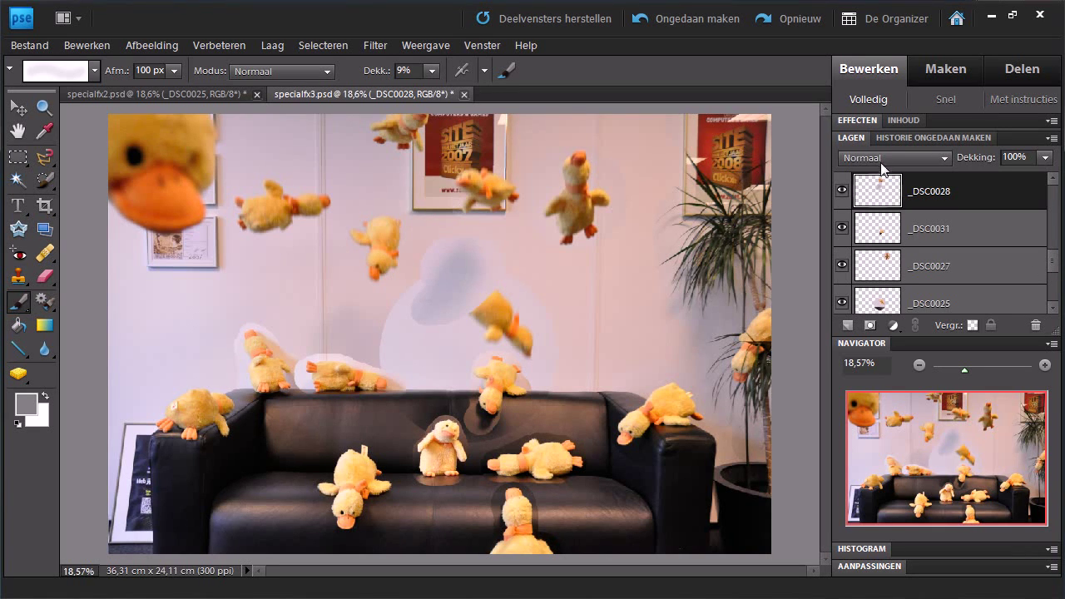
- Set layer _DSC0028 to 74% opacity and hide the _DSC0025 duck layer
left_click(843, 191)
left_click(842, 191)
left_click(841, 193)
left_click(1045, 157)
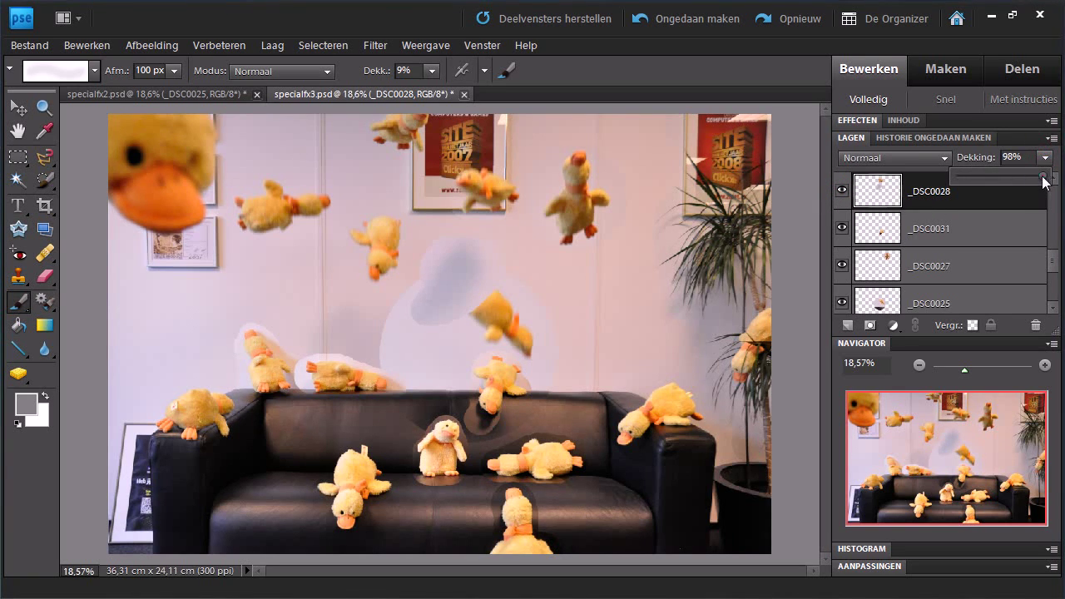
left_click_drag(1043, 176, 998, 177)
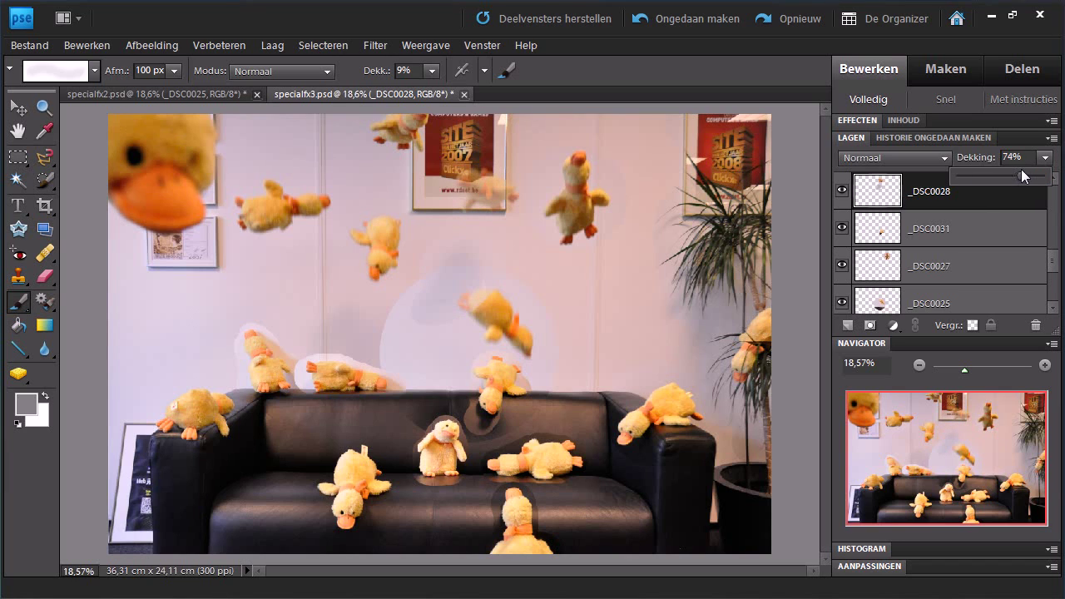
left_click(987, 161)
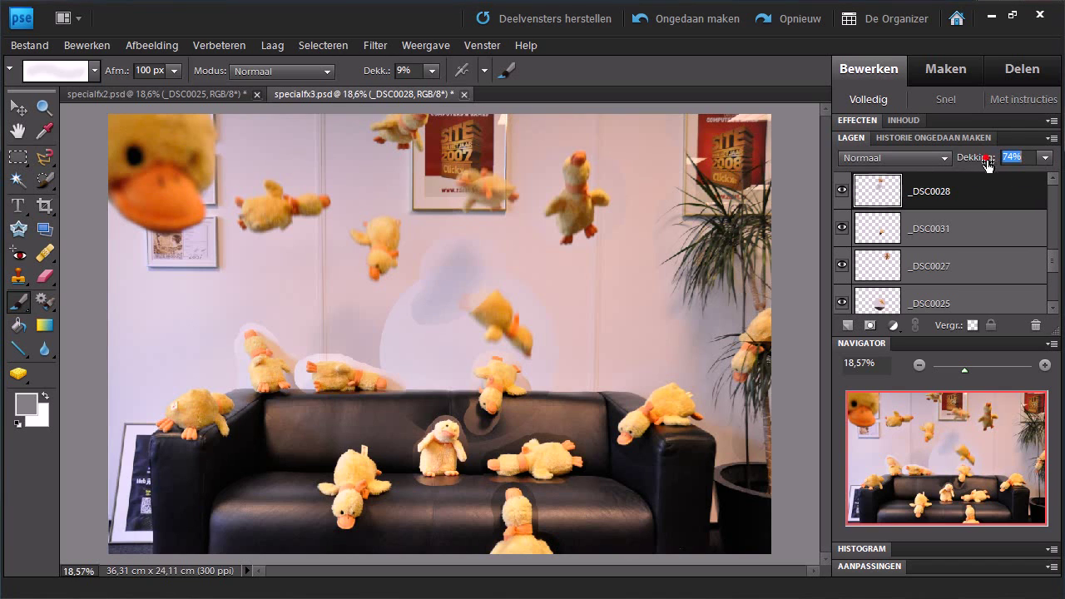
scroll(1050, 265, "down", 1)
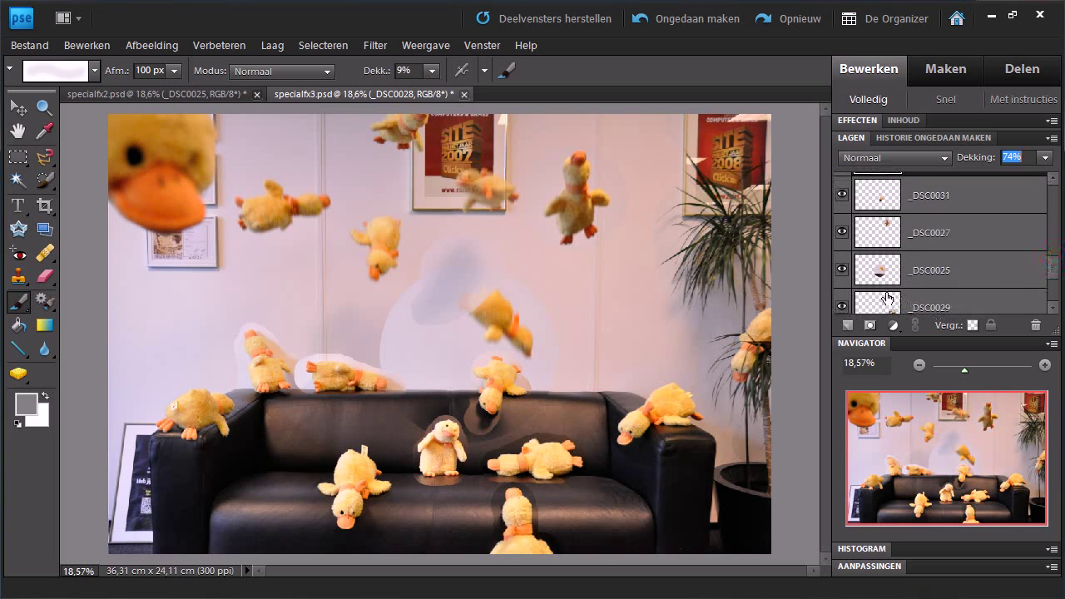
left_click(843, 269)
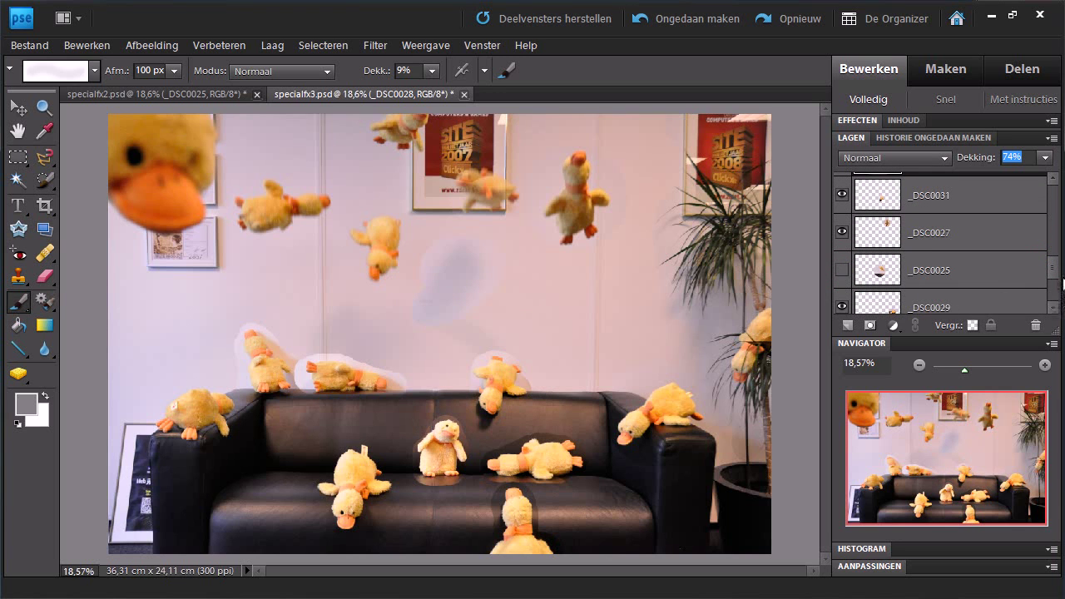
scroll(1051, 274, "down", 3)
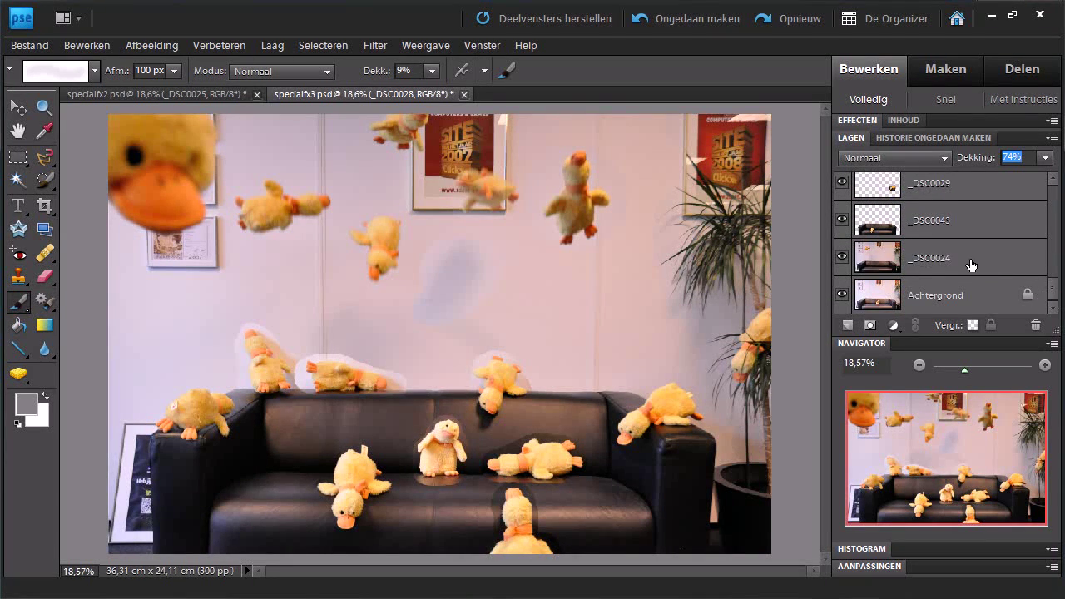
- On _DSC0024, paint the bluish wall smudge with a soft 250 px brush at 13% opacity
left_click(964, 255)
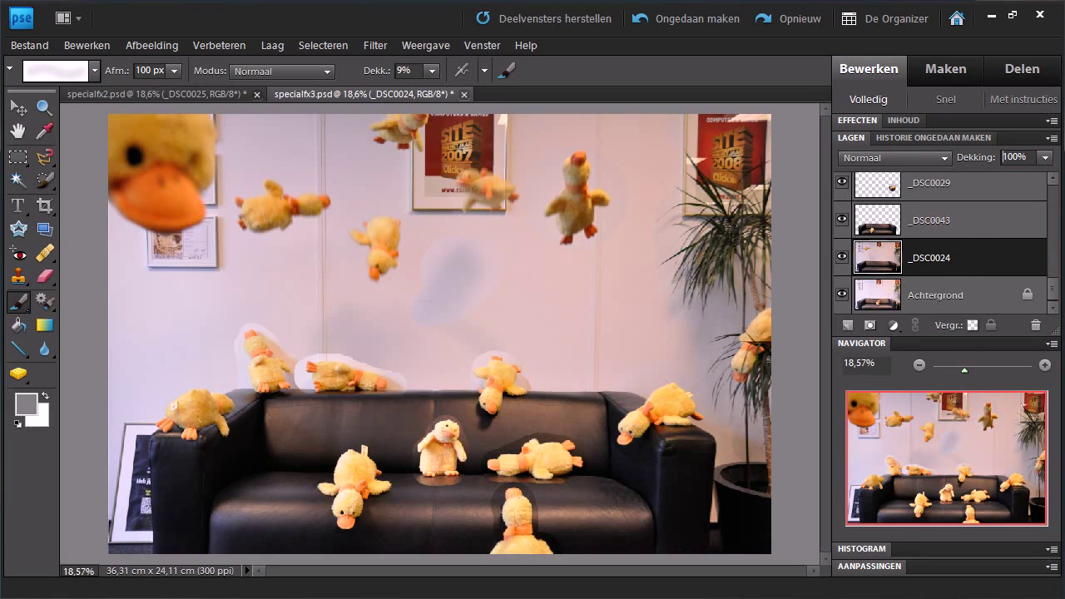
left_click(94, 70)
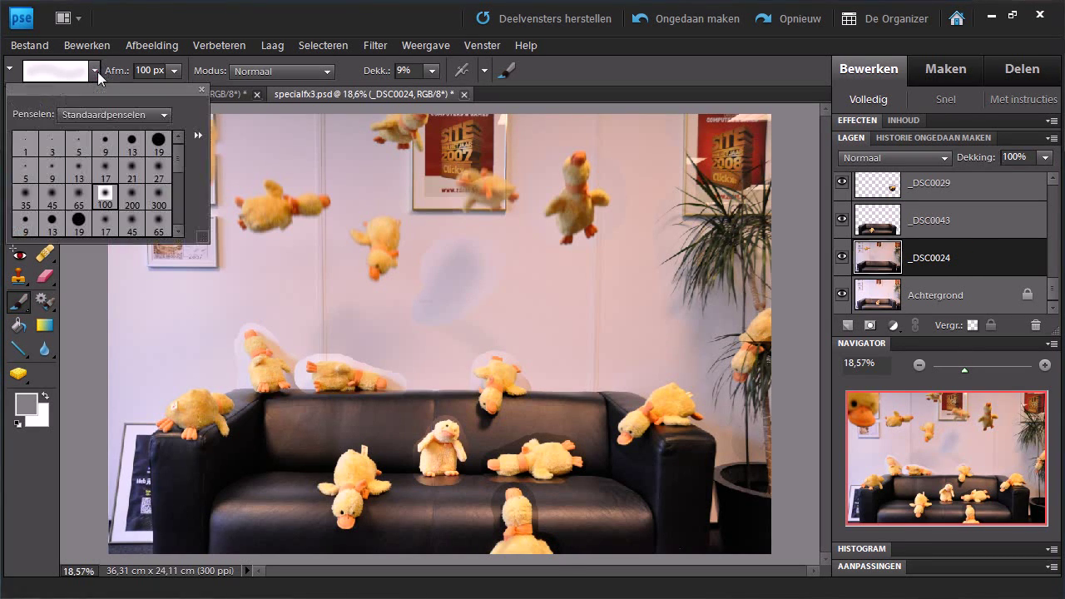
left_click(78, 196)
left_click(432, 72)
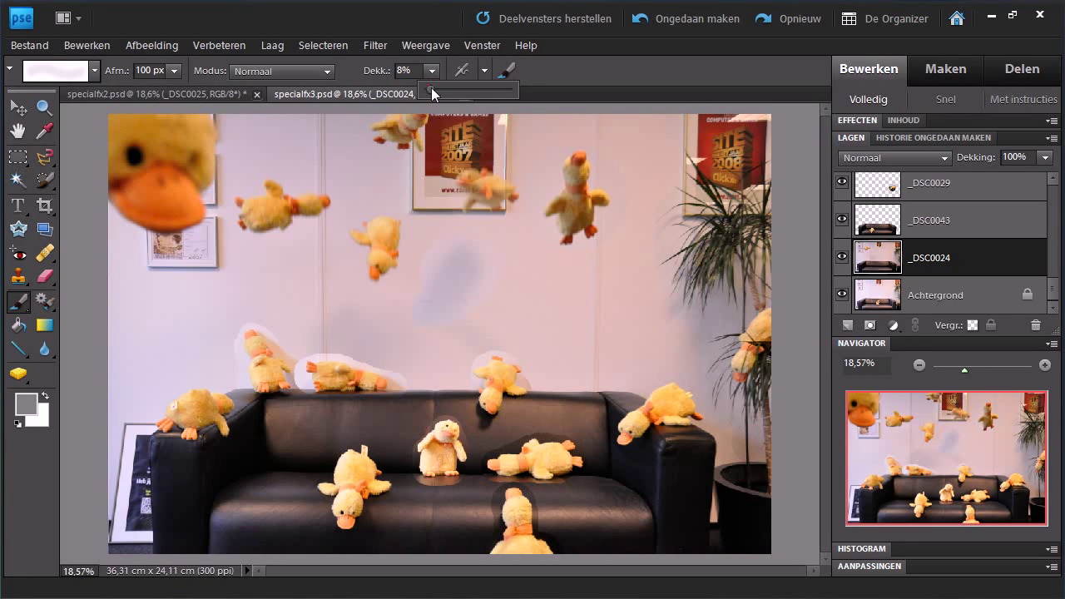
left_click_drag(434, 90, 435, 90)
left_click(173, 74)
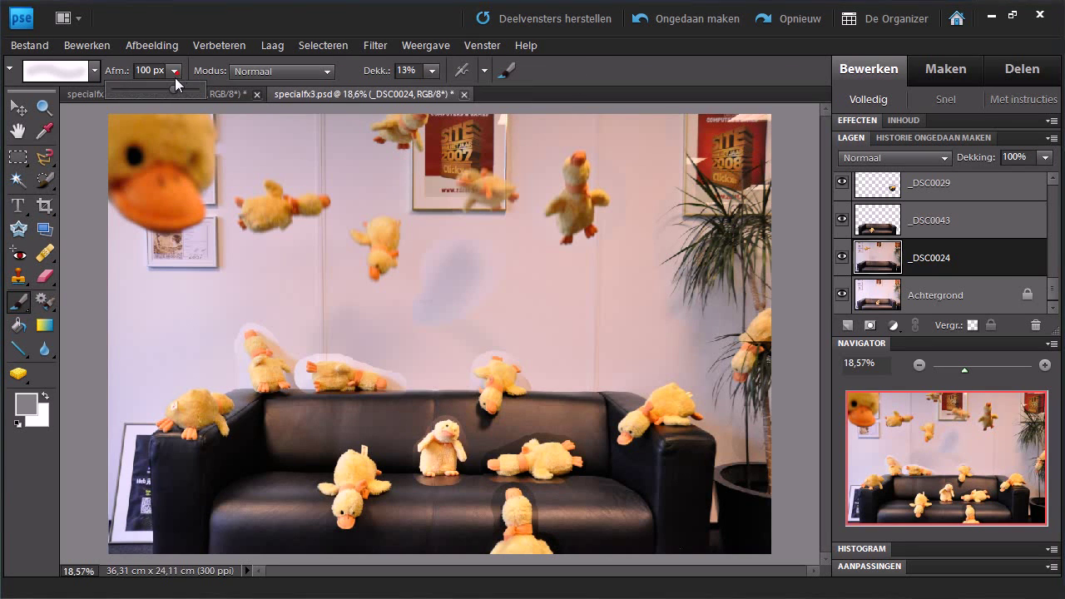
left_click_drag(174, 89, 177, 89)
left_click(468, 263)
left_click_drag(455, 275, 444, 280)
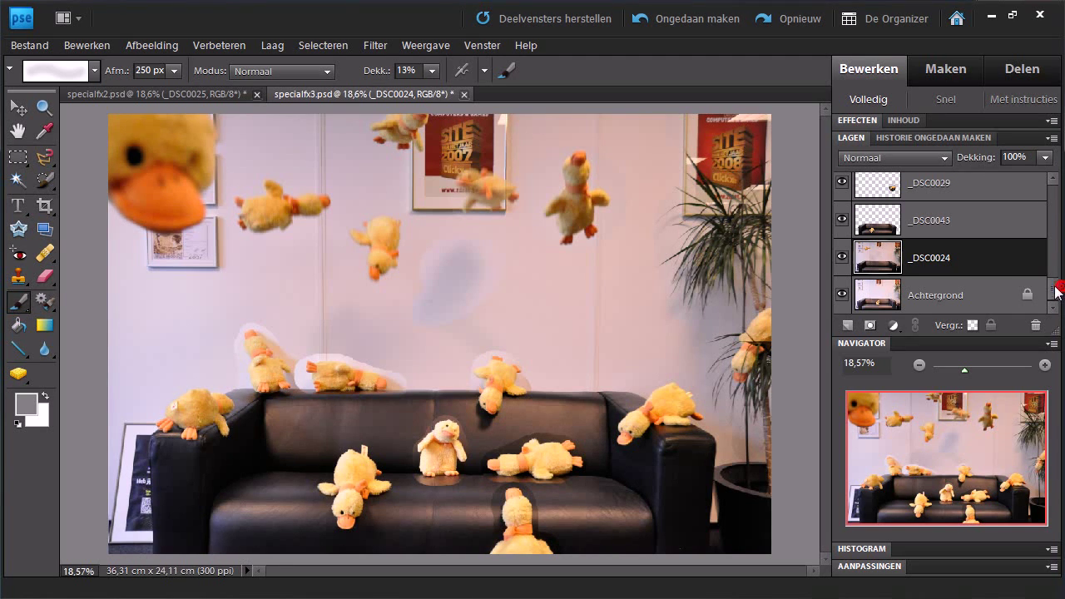
left_click_drag(1056, 287, 1048, 242)
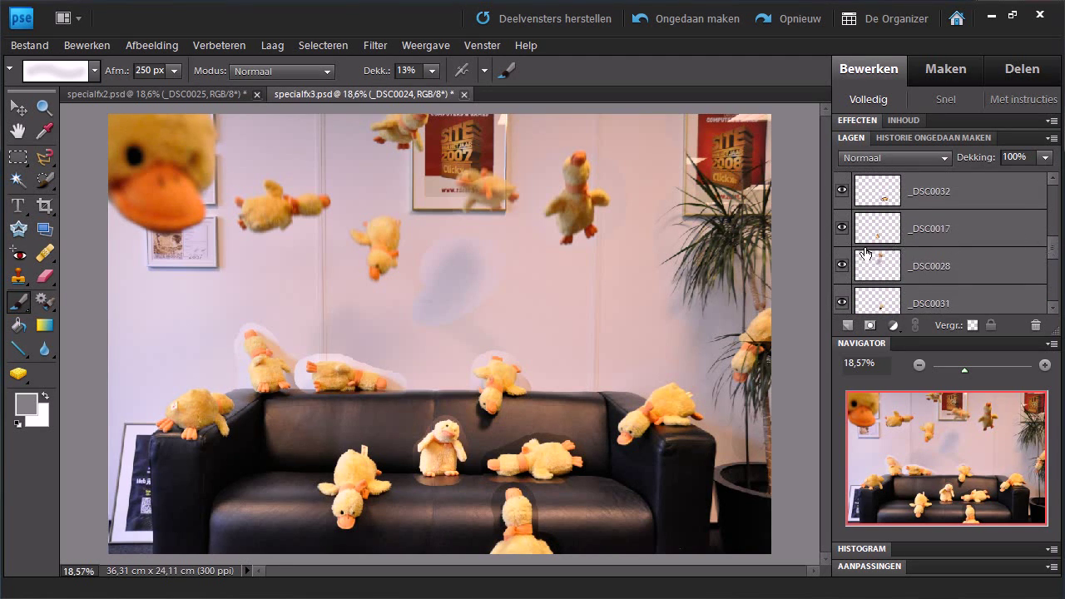
- Hide layer _DSC0028 and brush over the wall area on layer _DSC0024
left_click(850, 265)
left_click(843, 267)
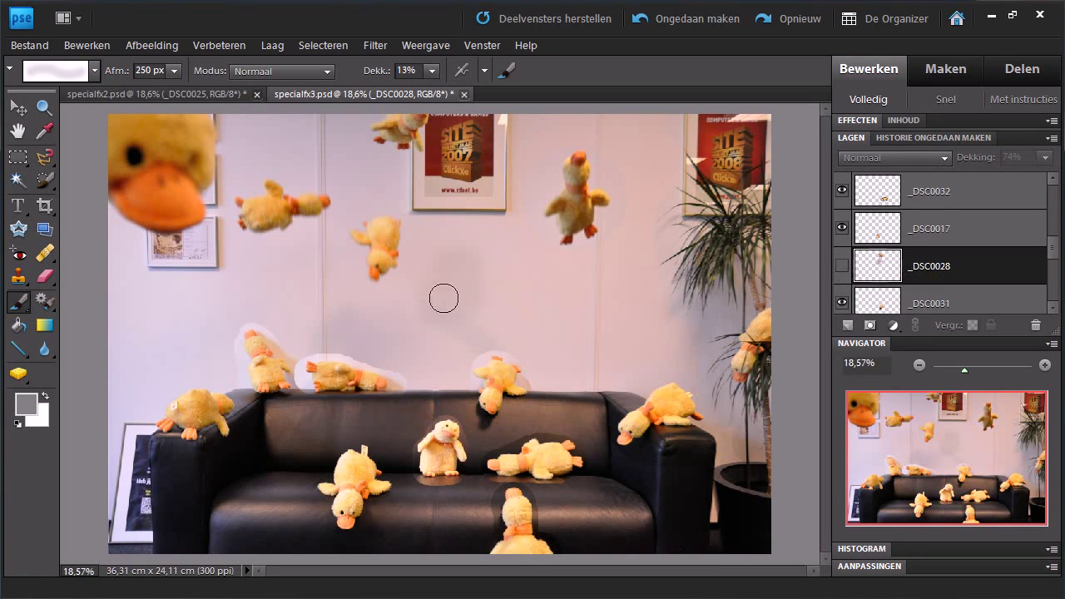
left_click(474, 273)
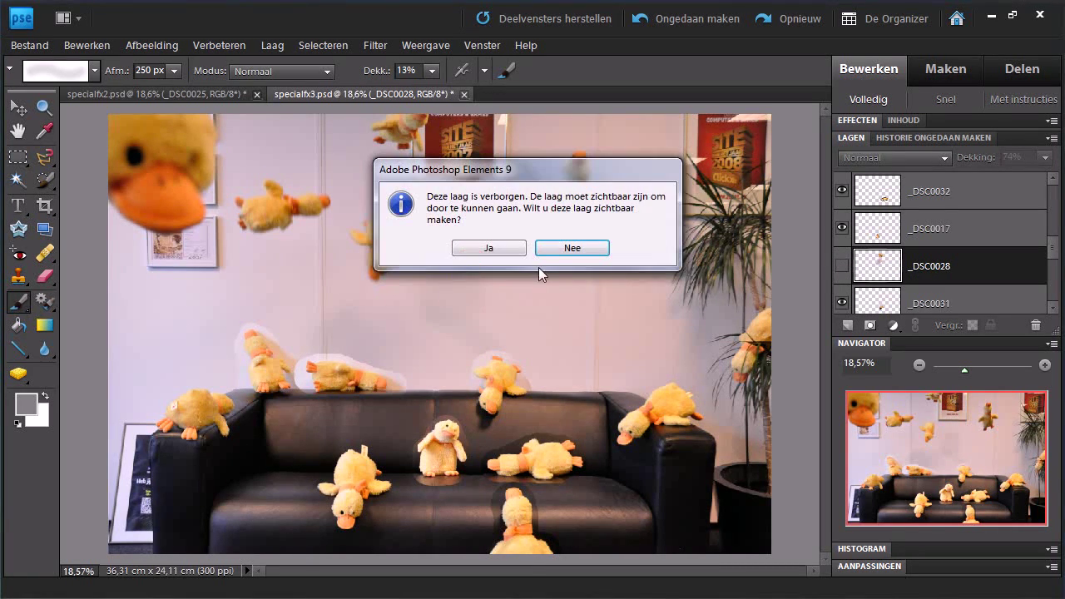
left_click(572, 248)
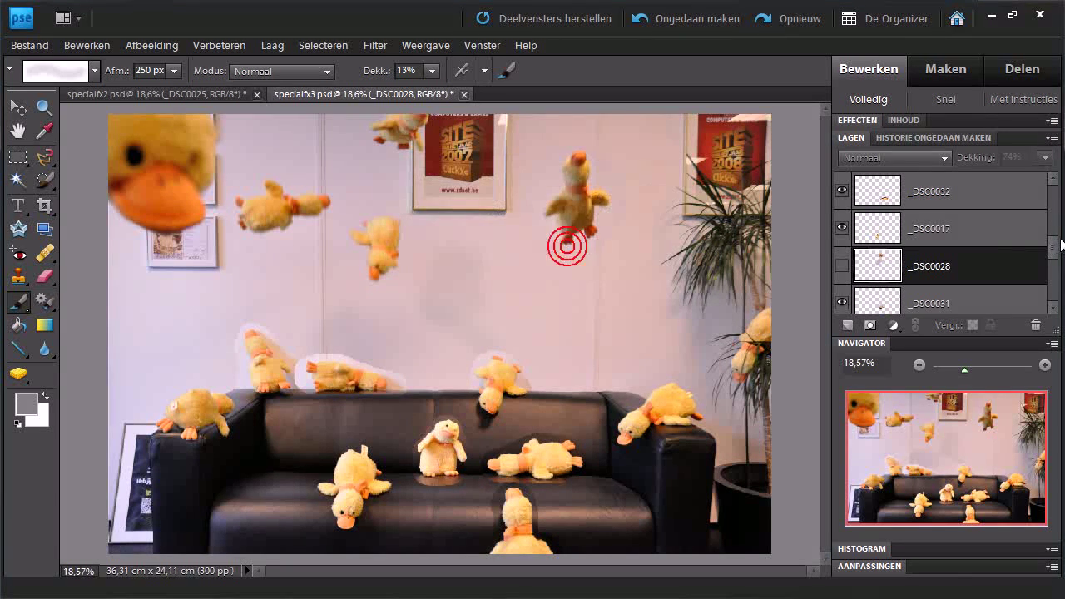
scroll(1054, 258, "down", 1)
scroll(1054, 258, "down", 3)
scroll(1057, 281, "down", 2)
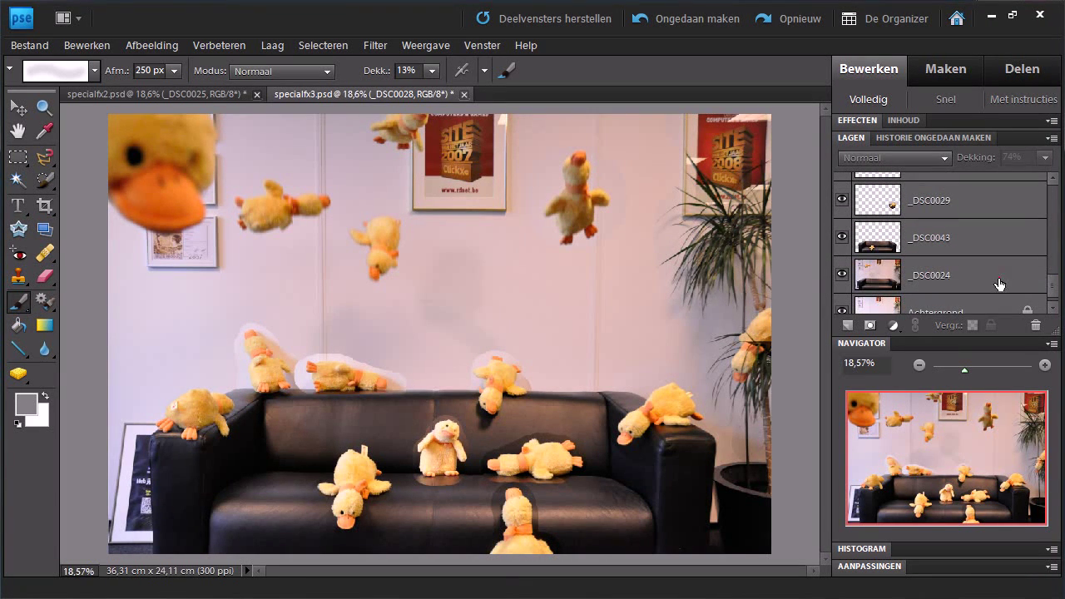
left_click(998, 278)
left_click_drag(428, 297, 440, 297)
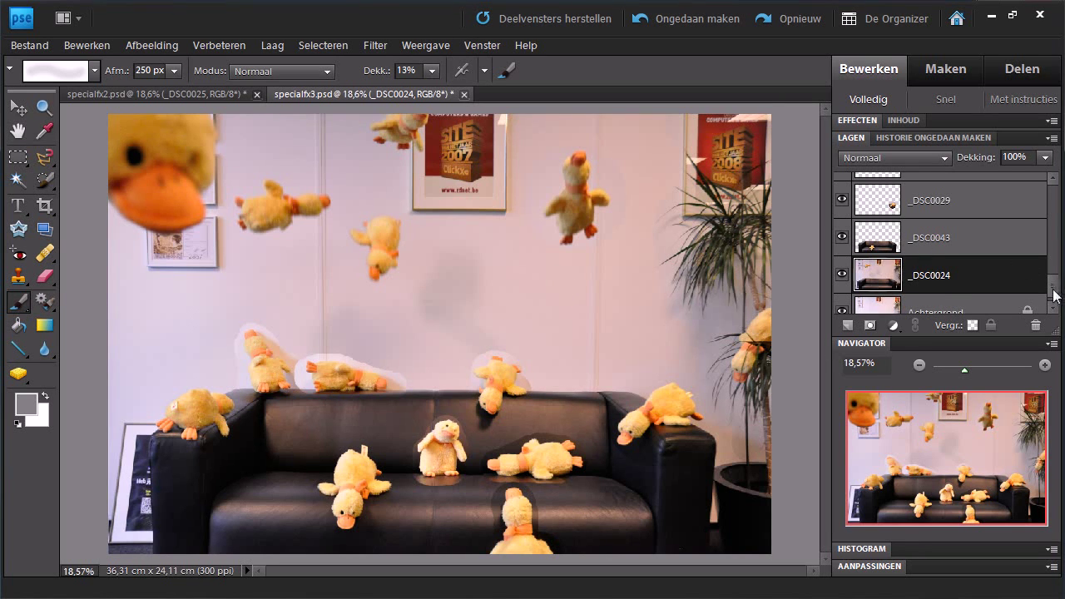
- Turn layer _DSC0037 back on and make it the active layer
scroll(1054, 291, "up", 3)
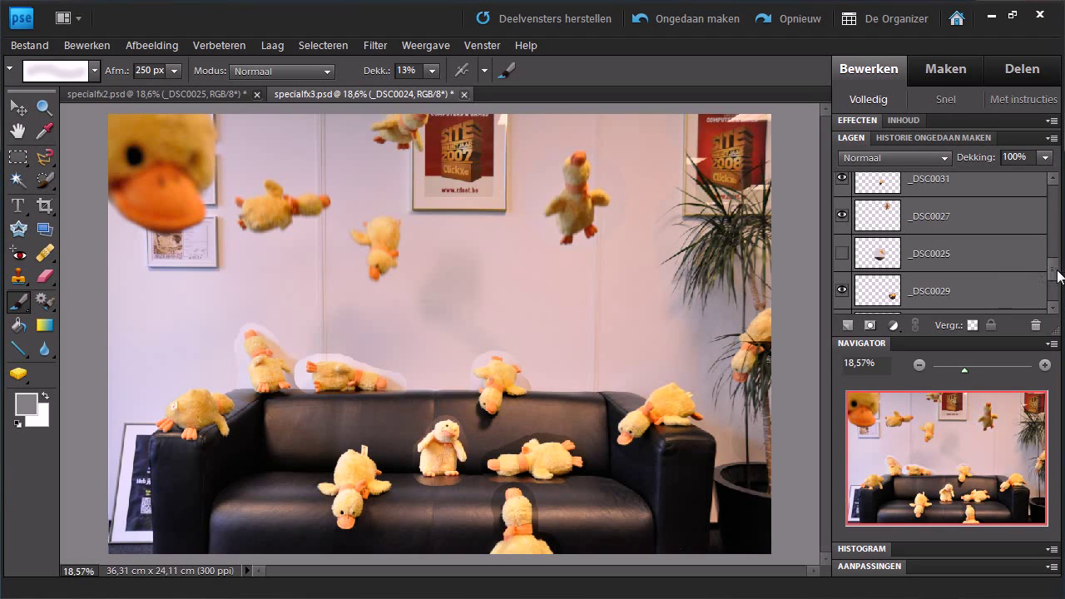
left_click_drag(1059, 277, 1056, 191)
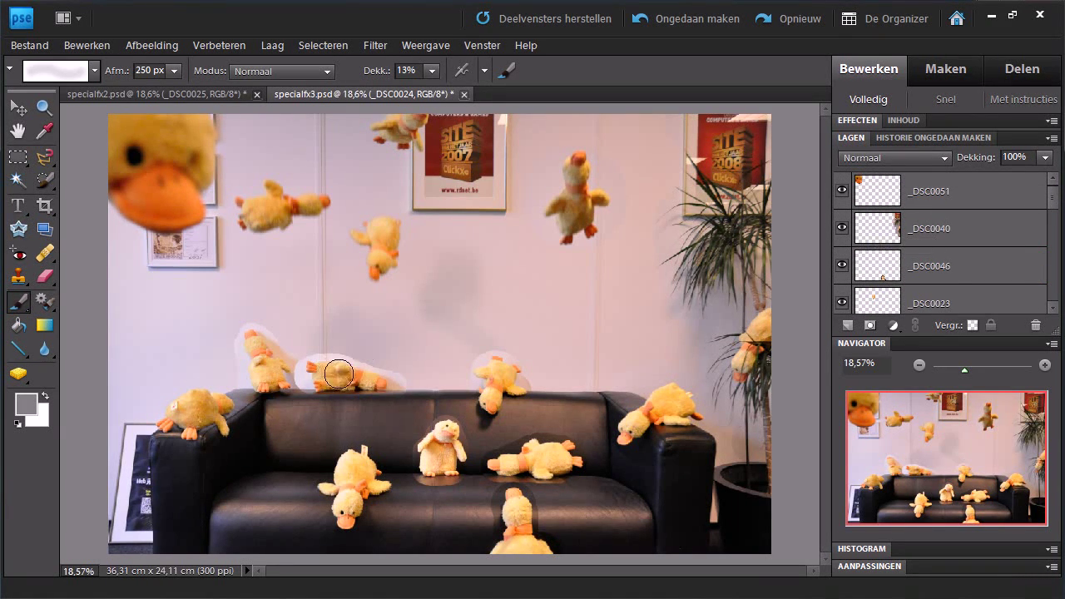
left_click_drag(1055, 207, 1055, 239)
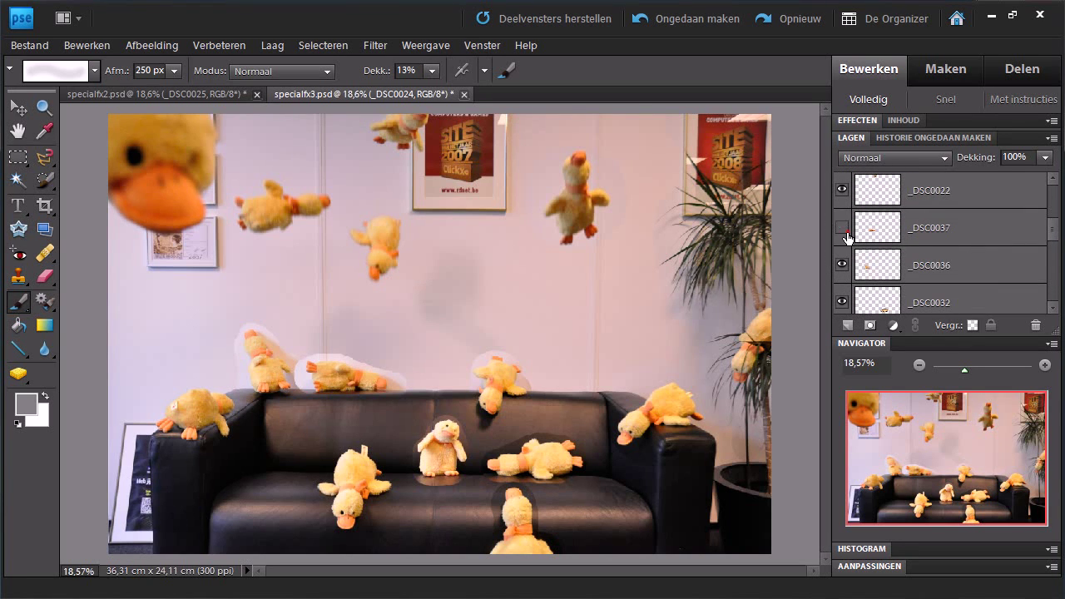
left_click(911, 229)
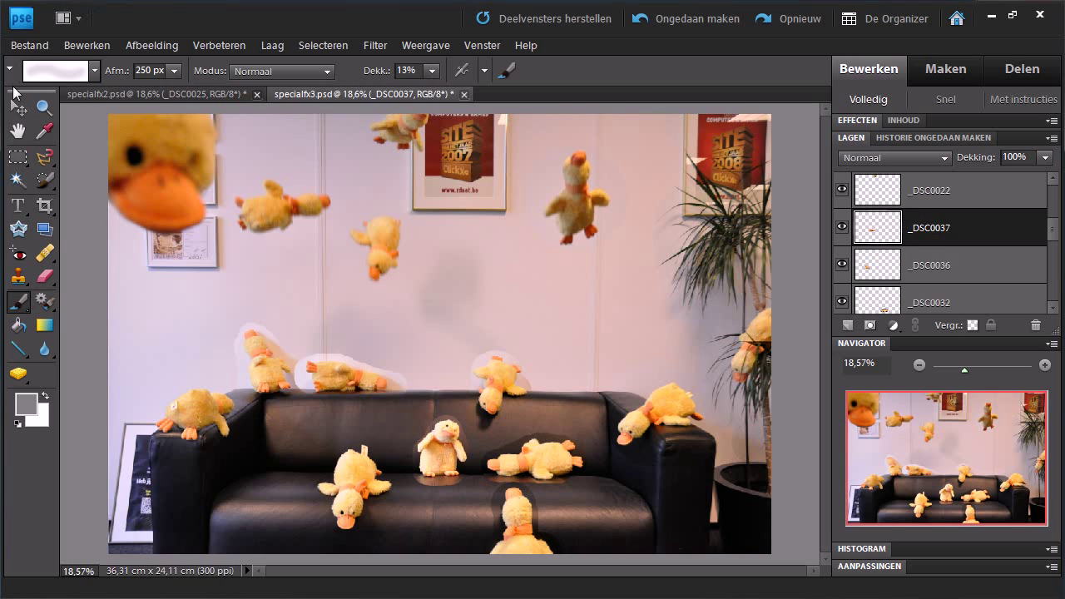
- Zoom in on the lying duck and apply Helderheid/contrast at -33 brightness, -8 contrast
left_click(44, 108)
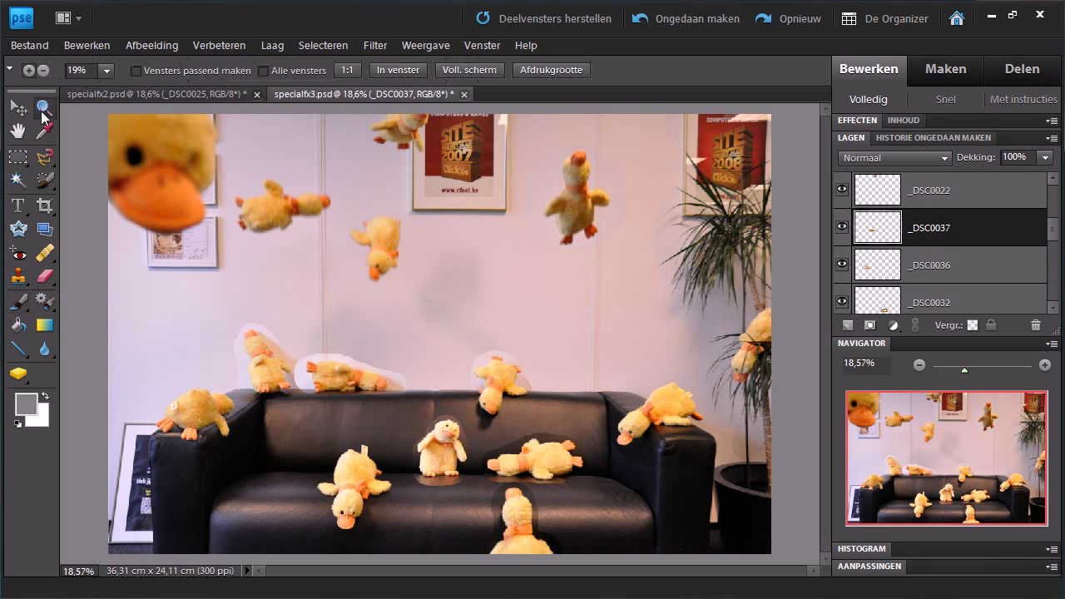
left_click(350, 357)
left_click(375, 391)
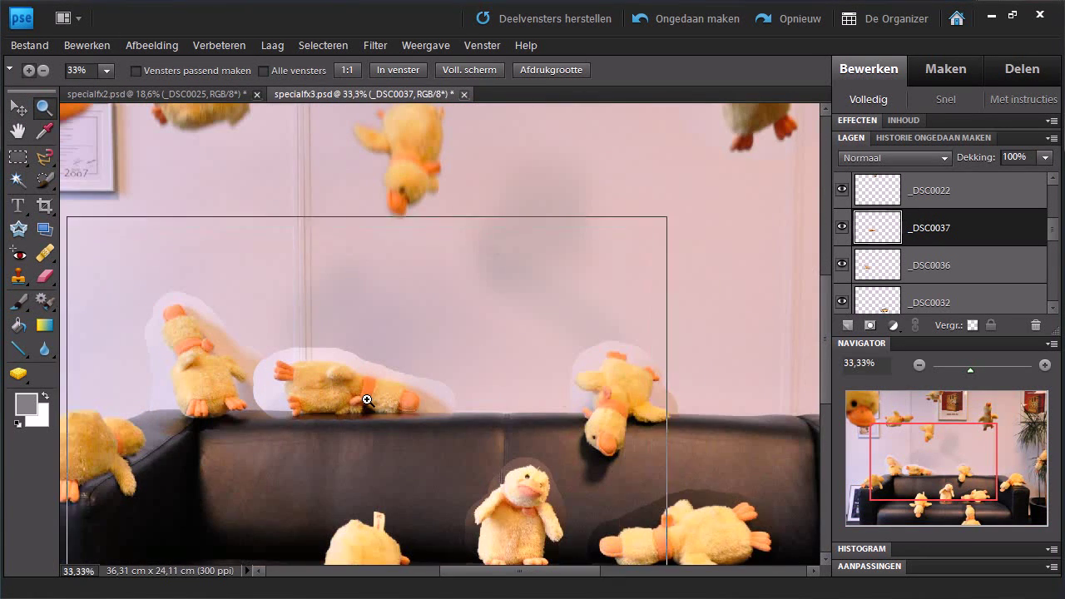
left_click(369, 403)
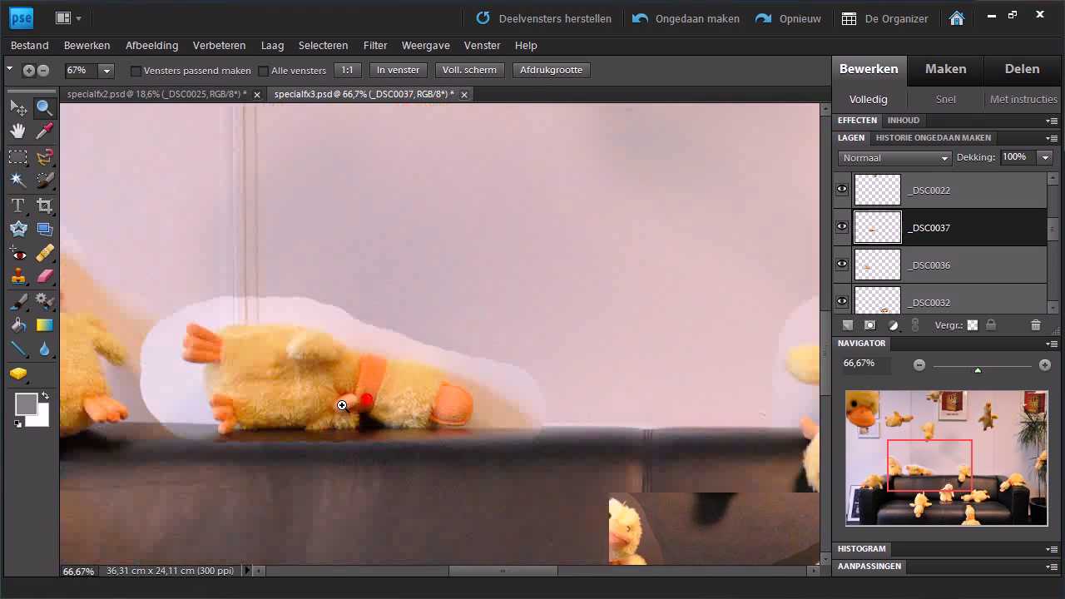
left_click(226, 44)
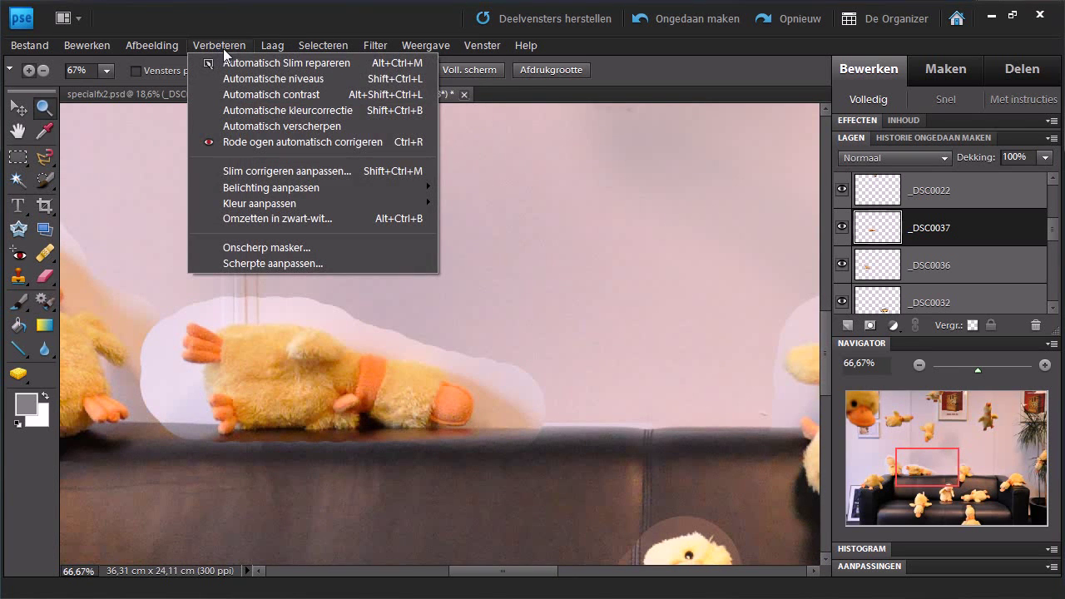
mouse_move(271, 187)
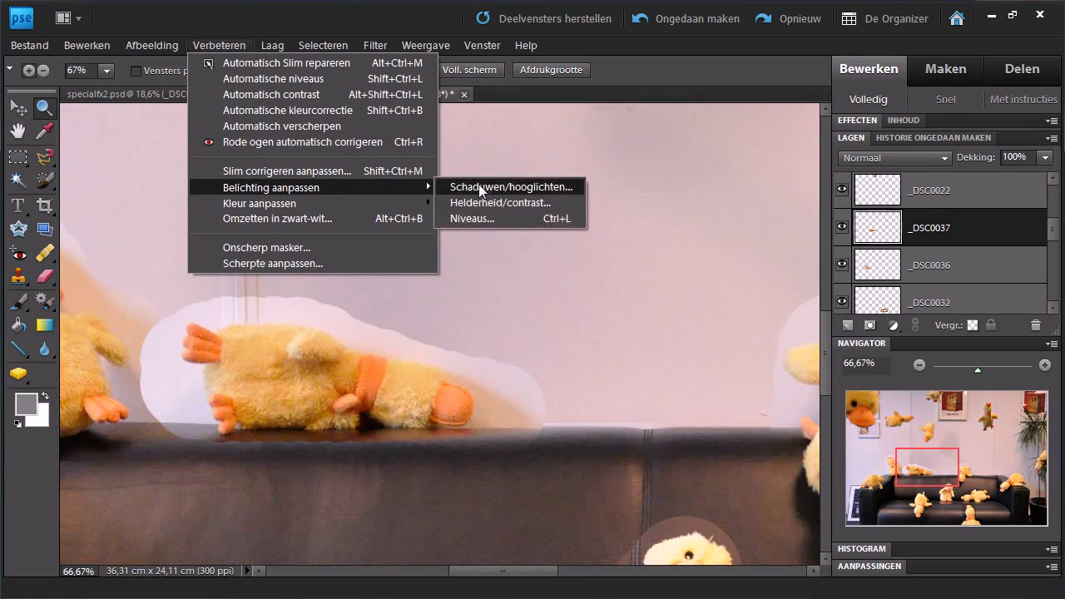
left_click(518, 205)
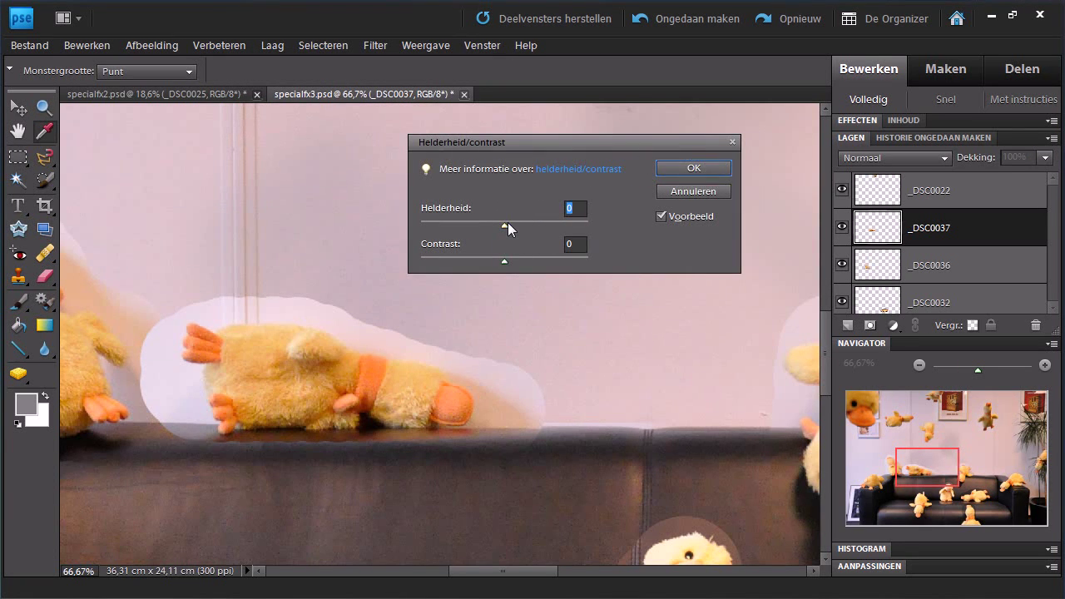
left_click_drag(507, 223, 486, 226)
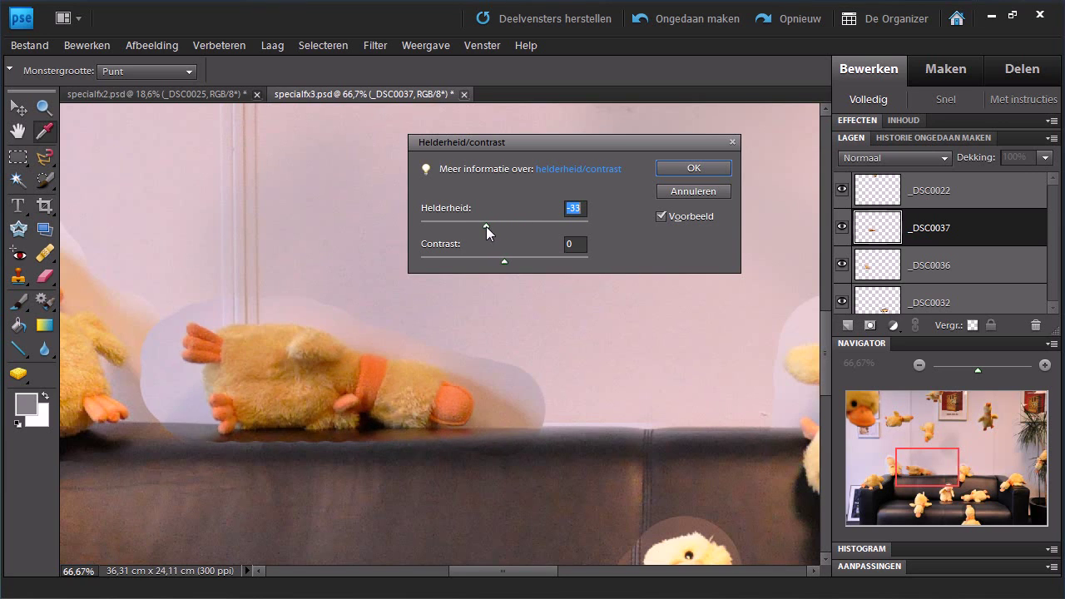
mouse_move(504, 261)
left_mouse_down()
mouse_move(475, 261)
mouse_move(490, 261)
left_mouse_up()
left_click(676, 168)
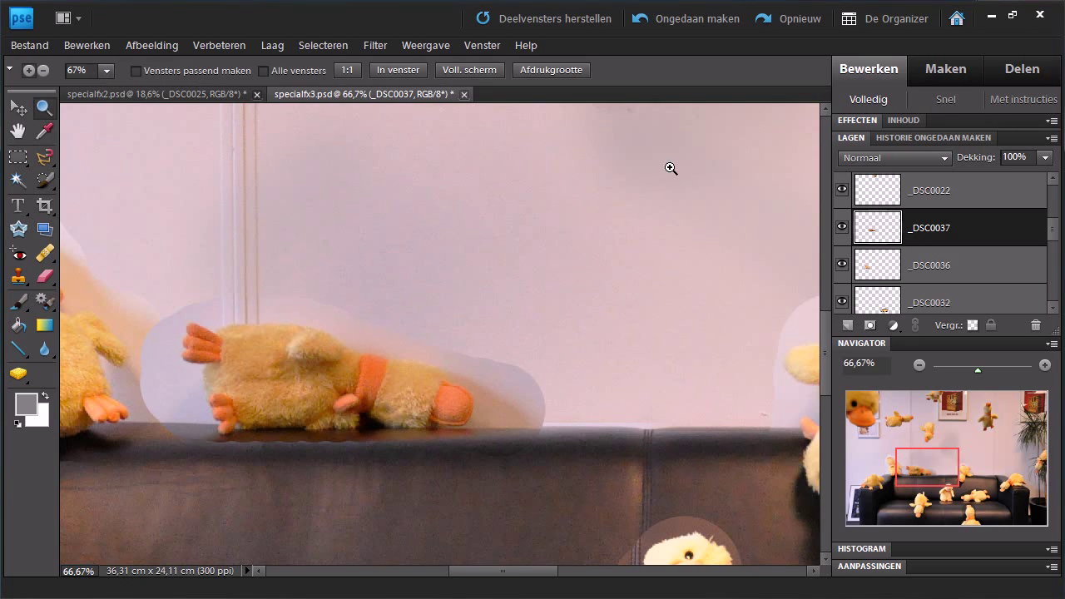
- Set the Selection Brush to a soft 65 px tip and frame the lying duck
left_click(43, 182)
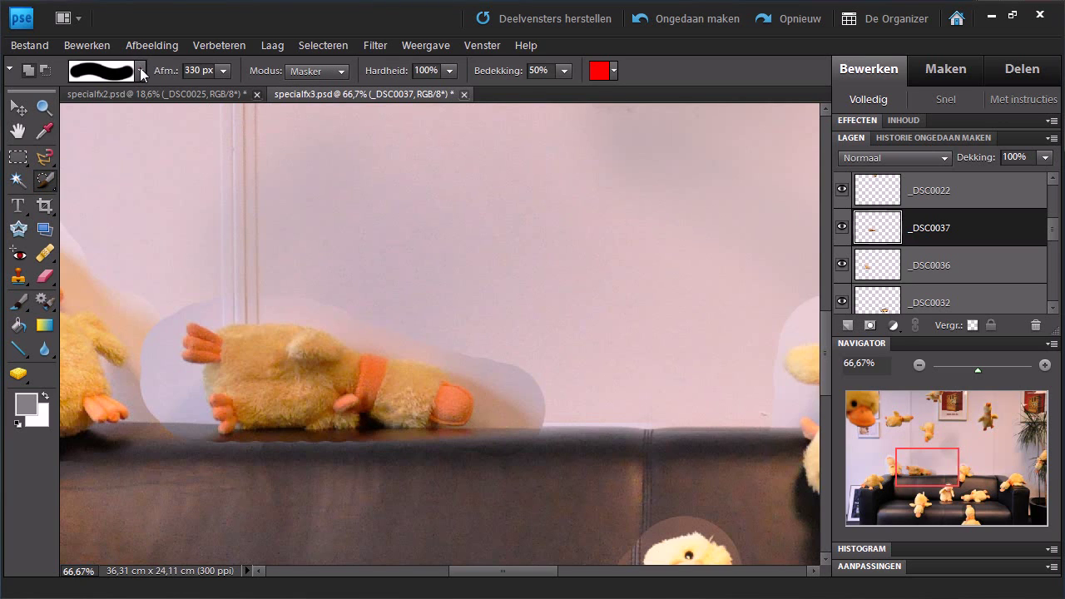
left_click(141, 71)
left_click(78, 193)
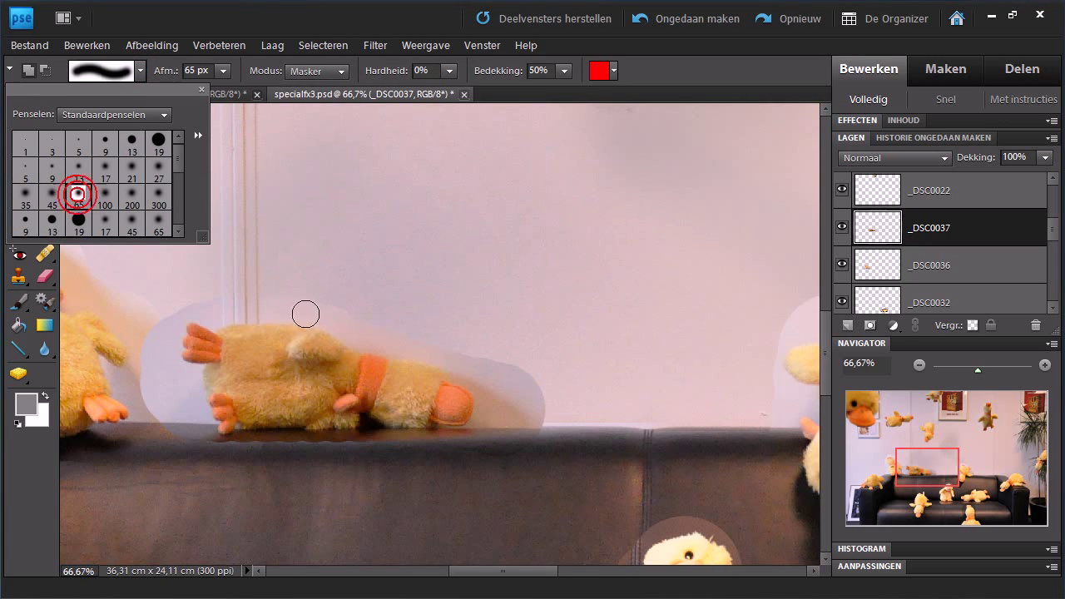
left_click(140, 77)
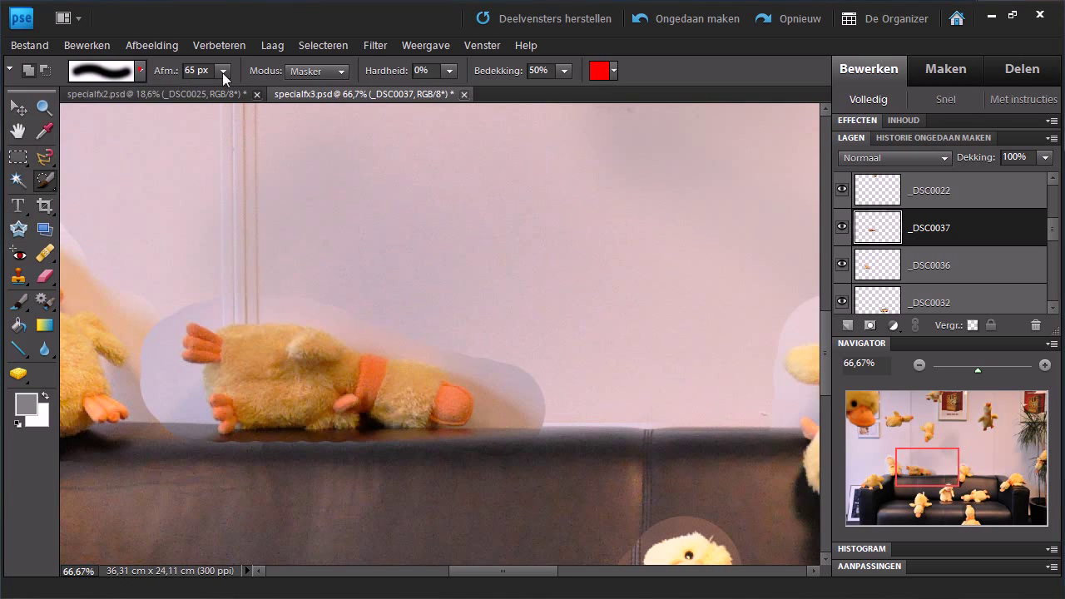
left_click(44, 108)
left_click(282, 377)
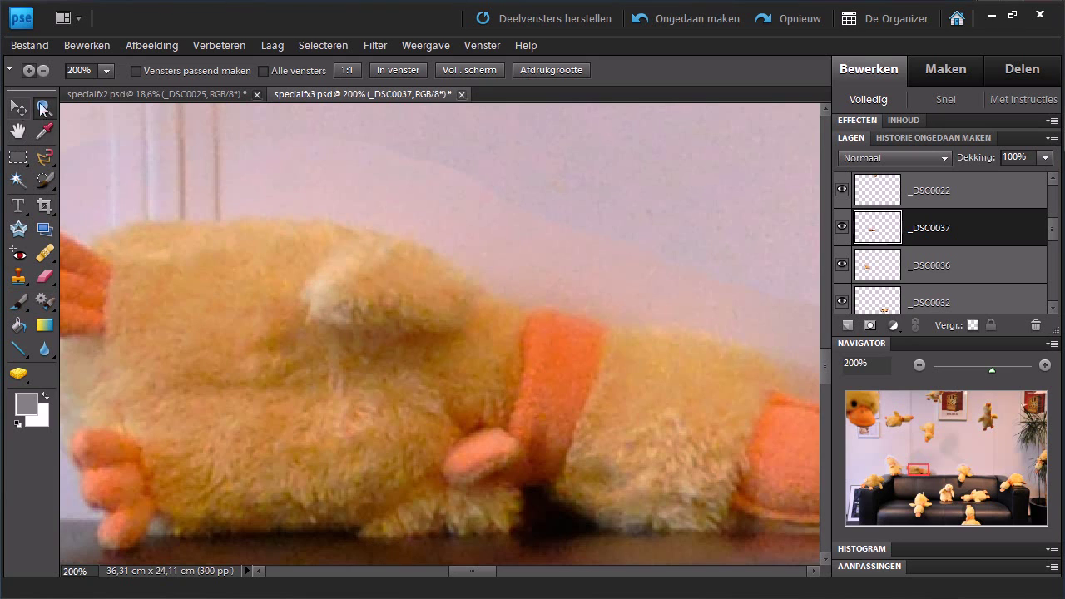
left_click(43, 72)
left_click(219, 337)
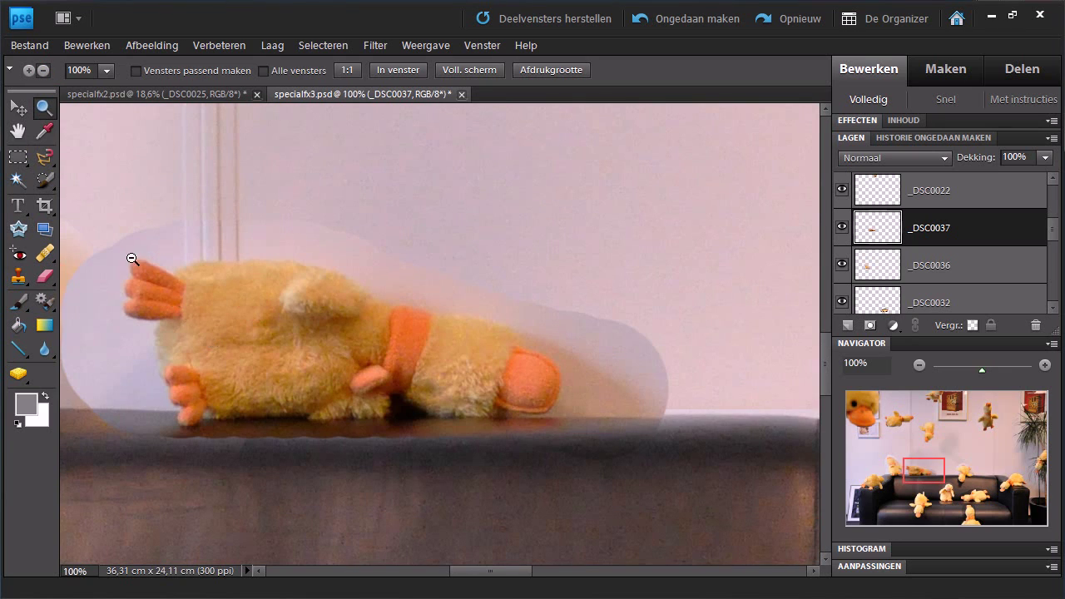
left_click(44, 180)
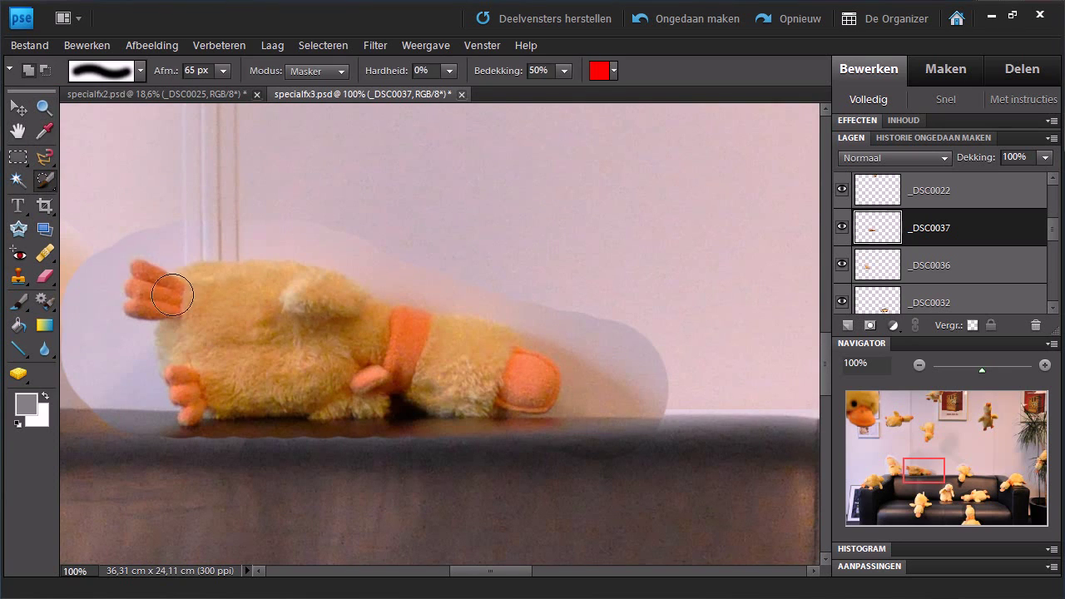
- Mask the duck's back, toes, foot and lower edge, delete the pale halo, then deselect
mouse_move(200, 297)
left_mouse_down()
mouse_move(242, 288)
mouse_move(349, 300)
mouse_move(459, 349)
mouse_move(312, 355)
mouse_move(229, 342)
mouse_move(240, 304)
mouse_move(245, 374)
mouse_move(507, 375)
mouse_move(299, 399)
mouse_move(190, 345)
mouse_move(142, 305)
mouse_move(167, 305)
mouse_move(199, 411)
mouse_move(143, 255)
left_mouse_up()
key("F10")
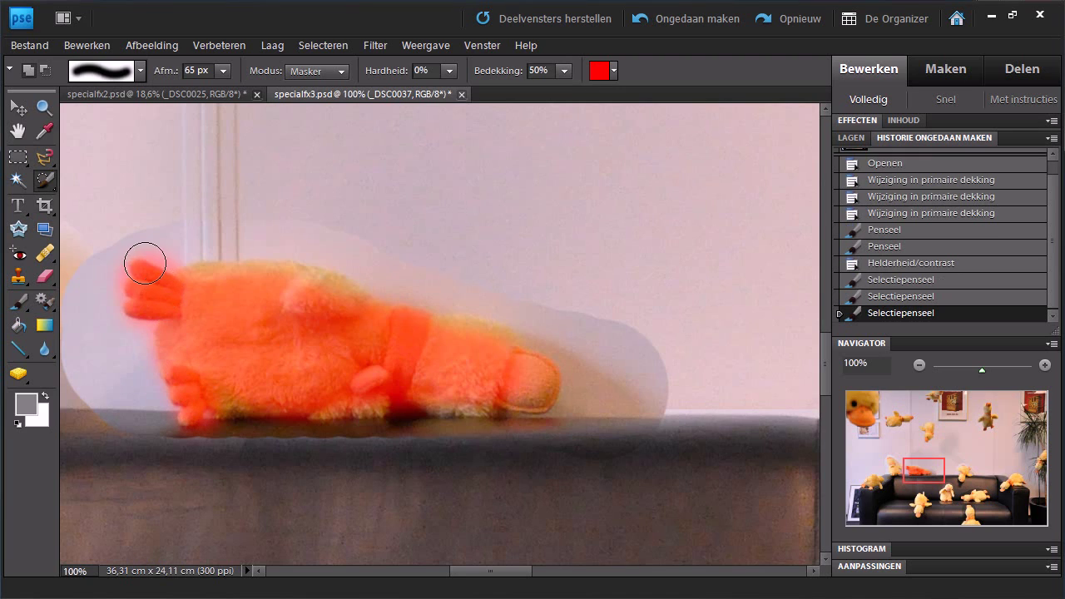
mouse_move(181, 287)
left_mouse_down()
mouse_move(262, 278)
mouse_move(345, 290)
mouse_move(361, 309)
mouse_move(276, 280)
mouse_move(219, 281)
left_mouse_up()
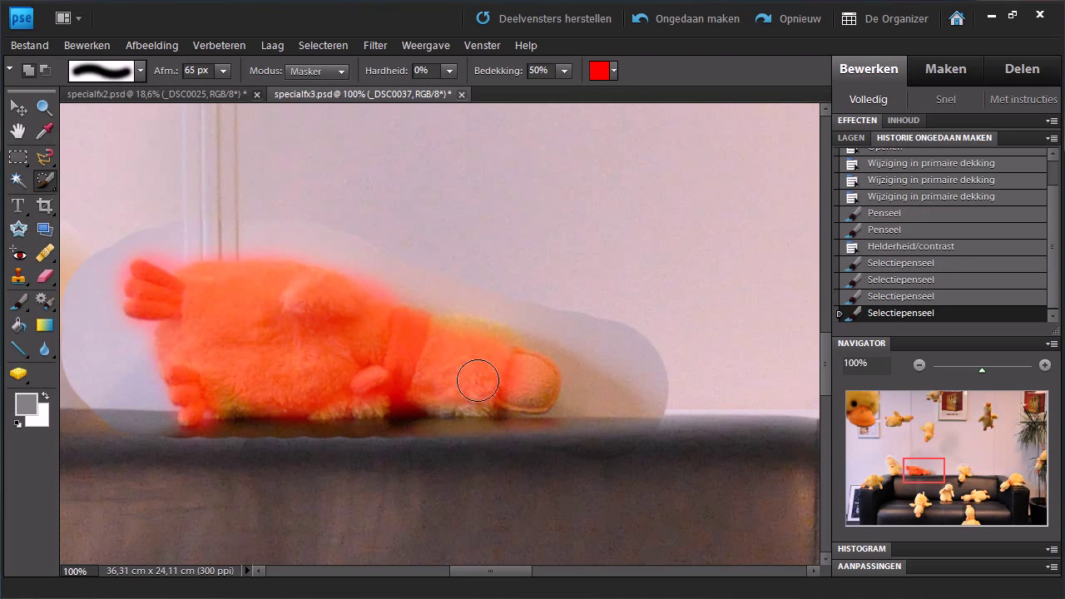
mouse_move(478, 375)
left_mouse_down()
mouse_move(538, 381)
mouse_move(477, 335)
mouse_move(430, 328)
mouse_move(430, 364)
left_mouse_up()
mouse_move(531, 395)
left_mouse_down()
mouse_move(353, 401)
mouse_move(219, 385)
mouse_move(492, 380)
mouse_move(312, 369)
mouse_move(493, 375)
mouse_move(254, 311)
mouse_move(419, 363)
mouse_move(416, 347)
mouse_move(275, 306)
mouse_move(190, 295)
left_mouse_up()
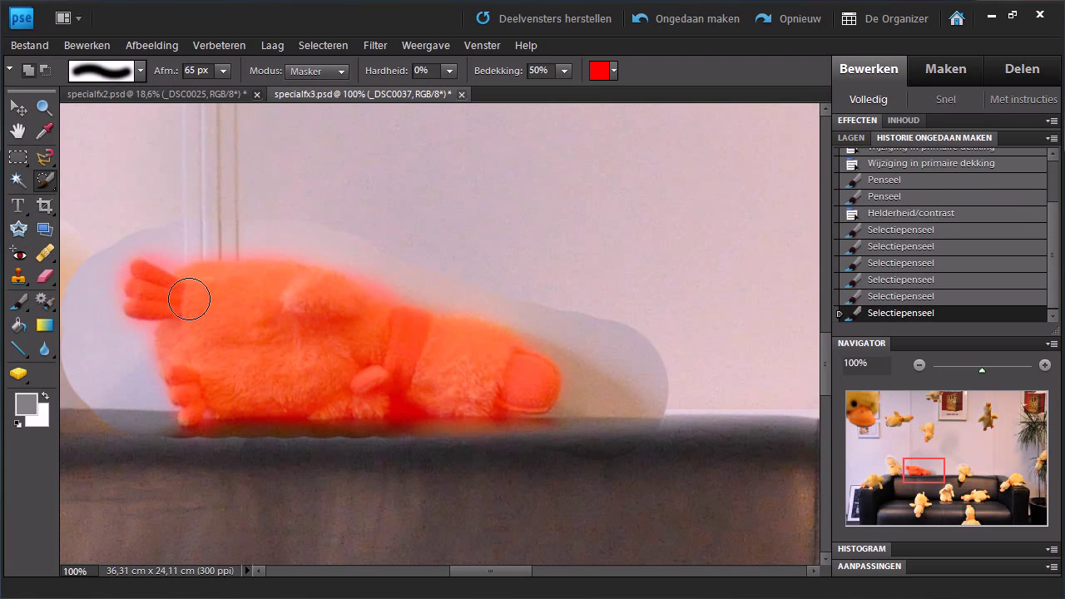
key("Delete")
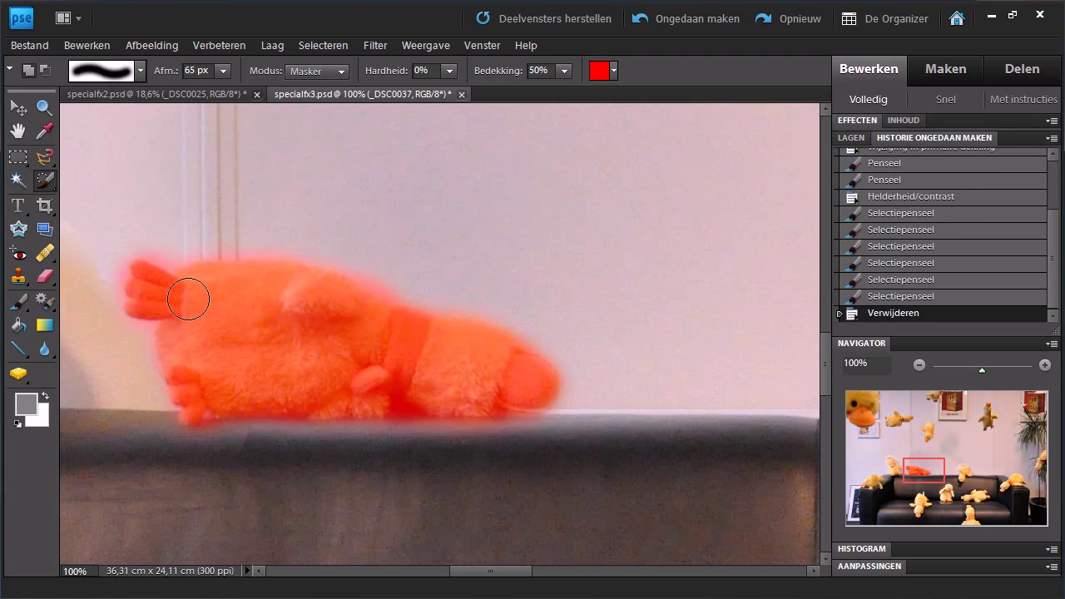
left_click(18, 157)
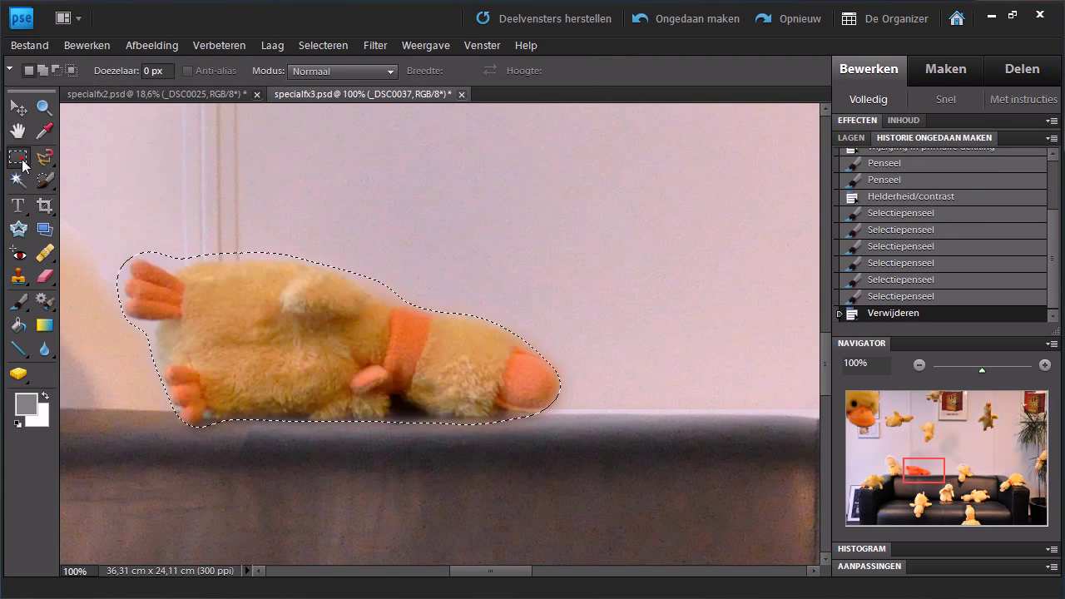
left_click(522, 187)
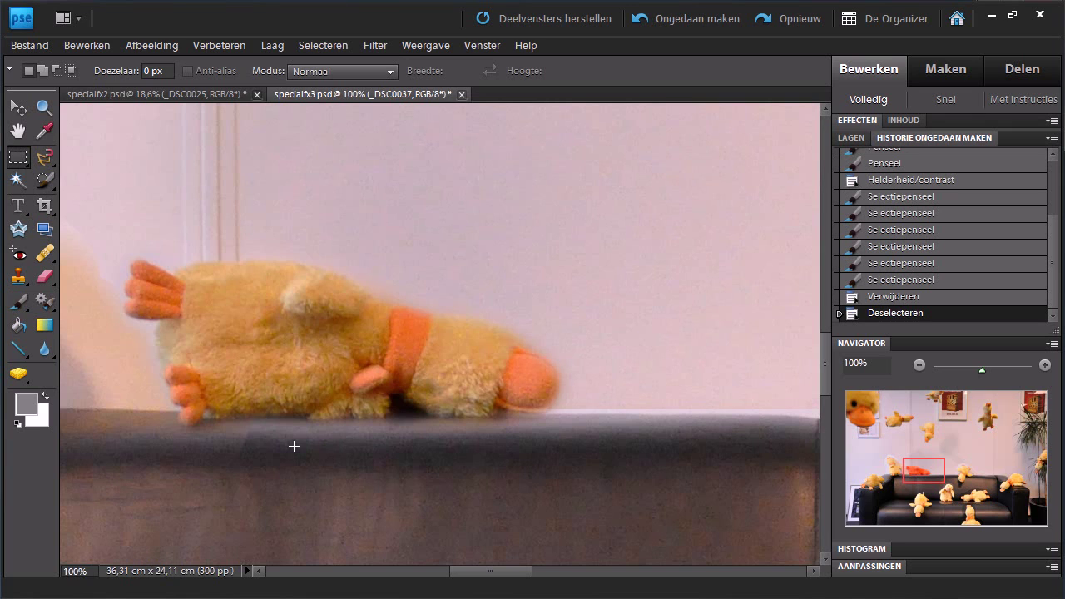
left_click(44, 107)
- Zoom out until the whole duck-and-sofa composite, including the darkened duck on the sofa back, is visible
left_click(43, 70)
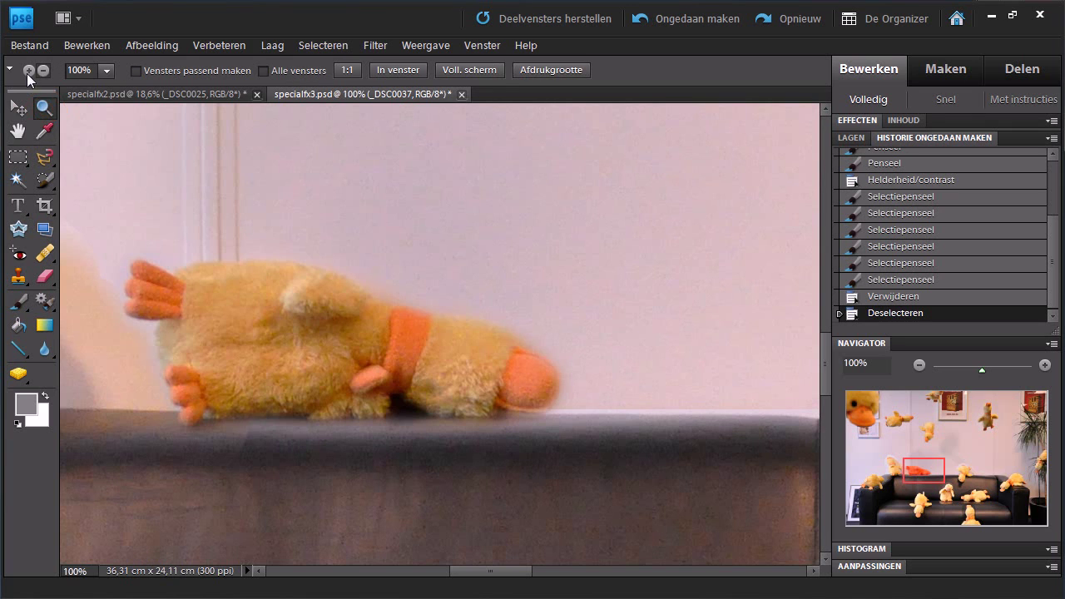
left_click(274, 436)
left_click(497, 491)
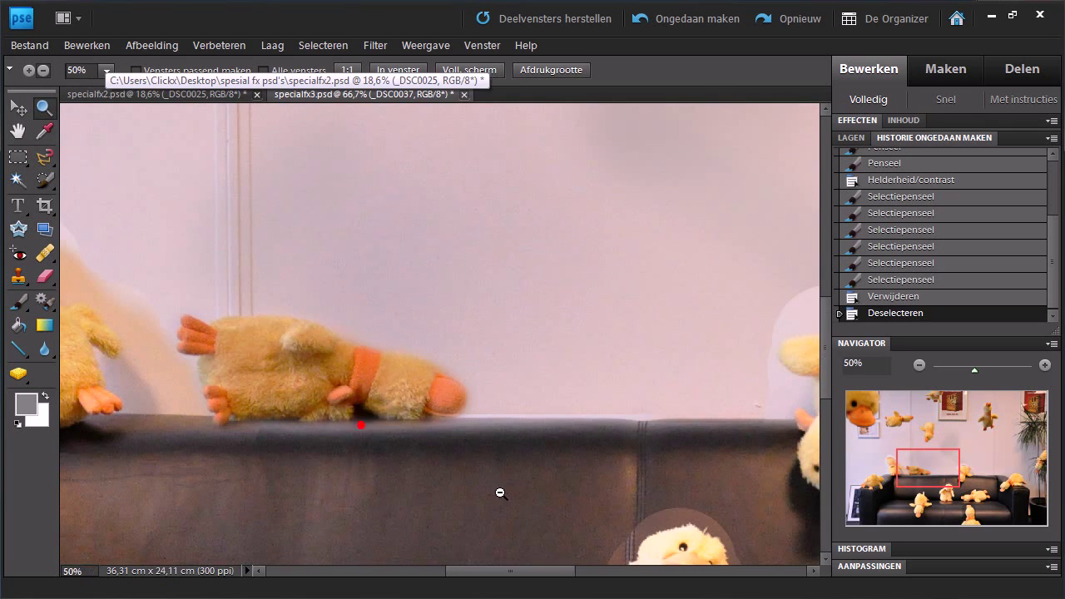
left_click(488, 489)
left_click(489, 490)
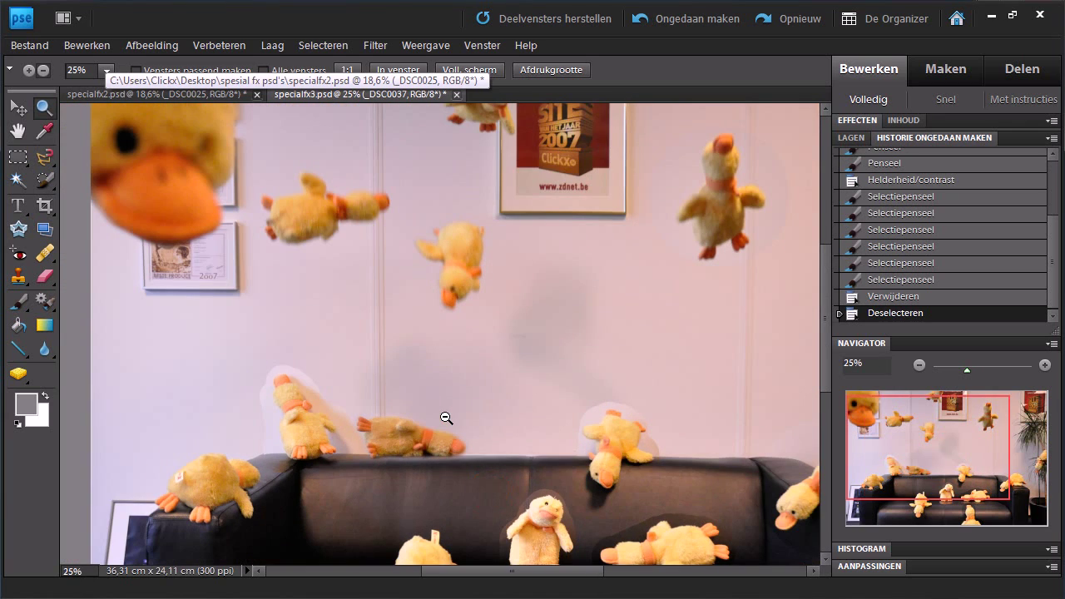
left_click(446, 418)
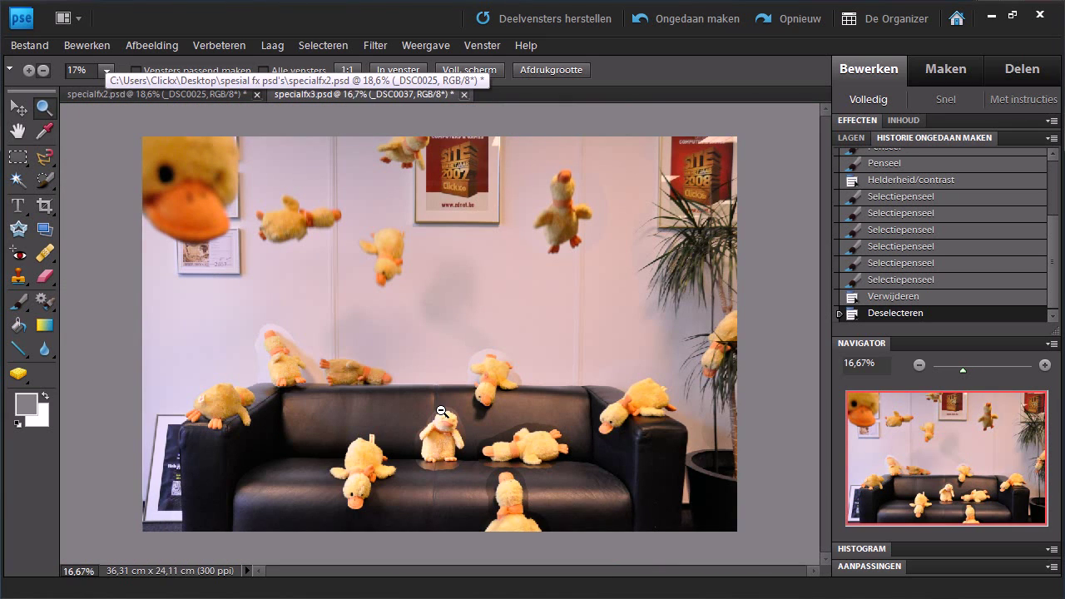